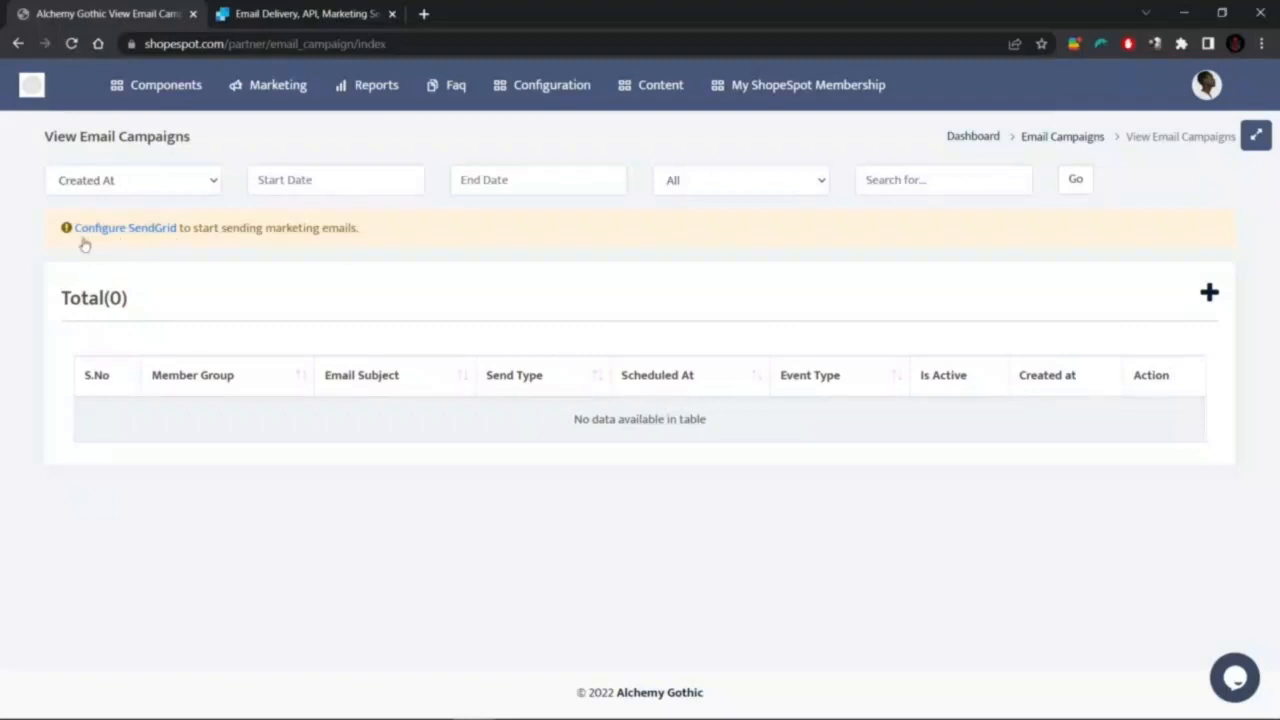
- Open ShopeSpot's SendGrid settings page, then switch to the SendGrid login tab
left_click(134, 237)
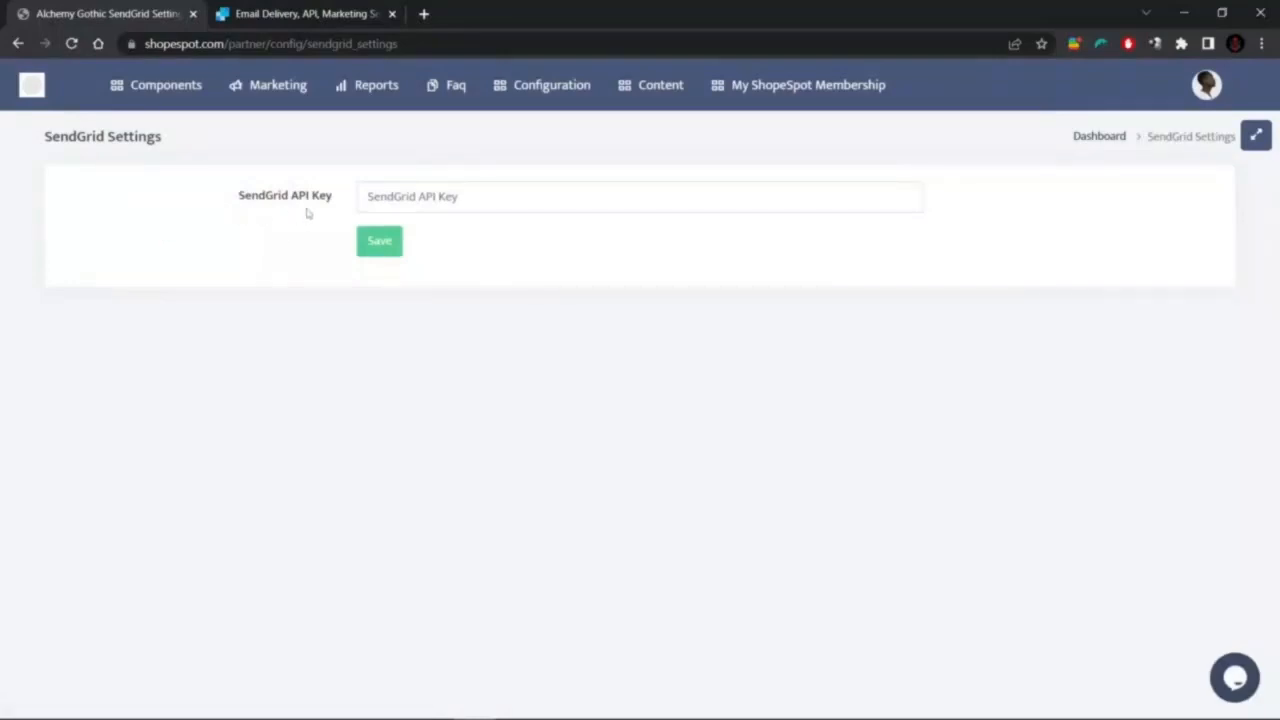
left_click(296, 18)
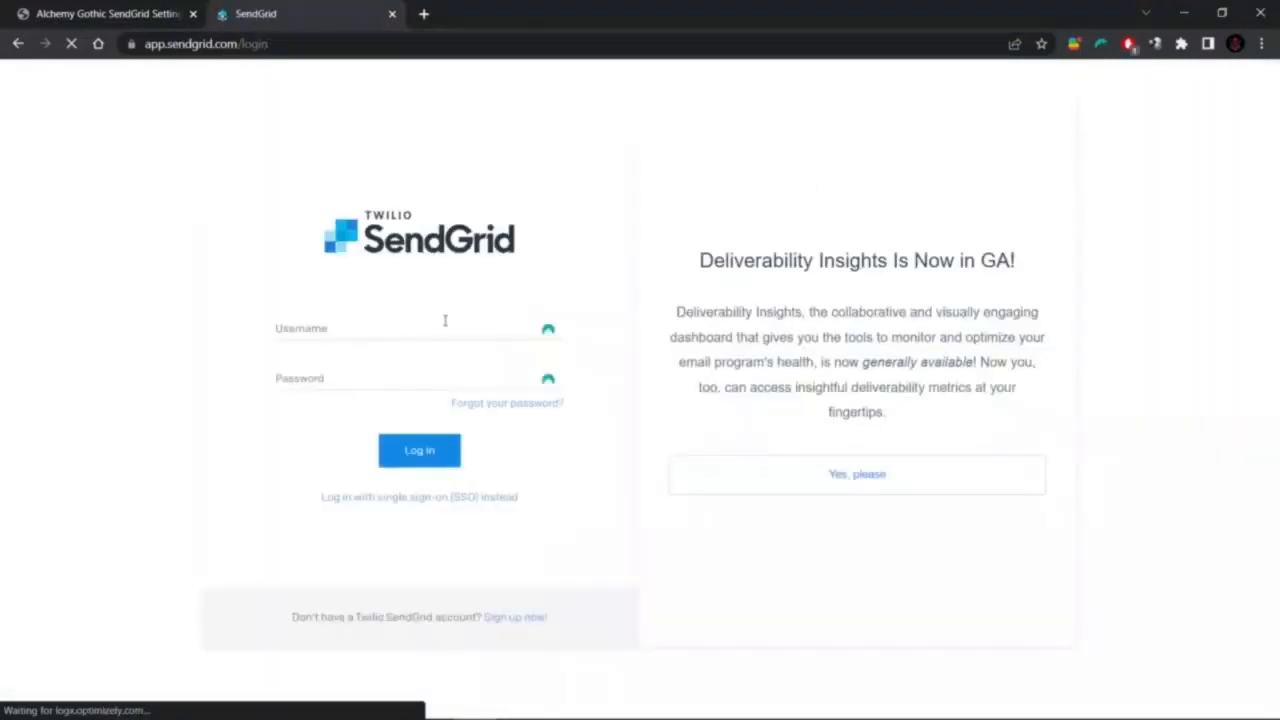
- Log in to SendGrid with the account username and password
left_click(417, 328)
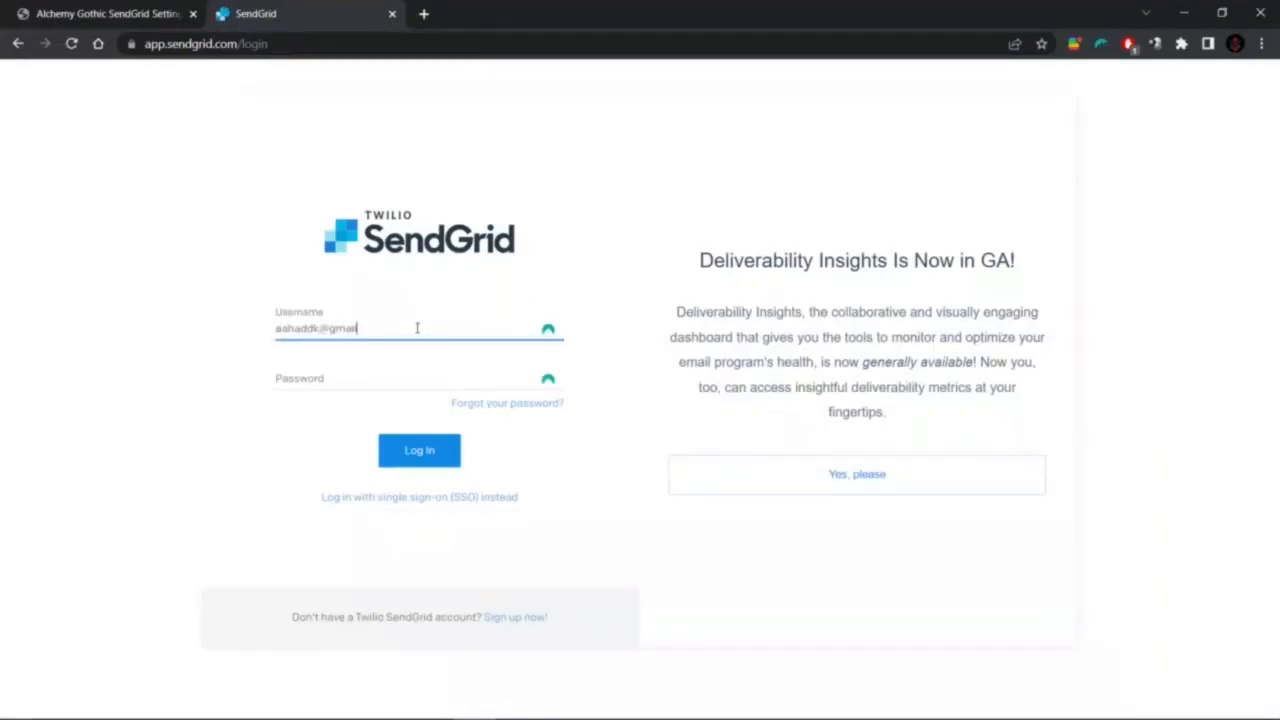
left_click(352, 377)
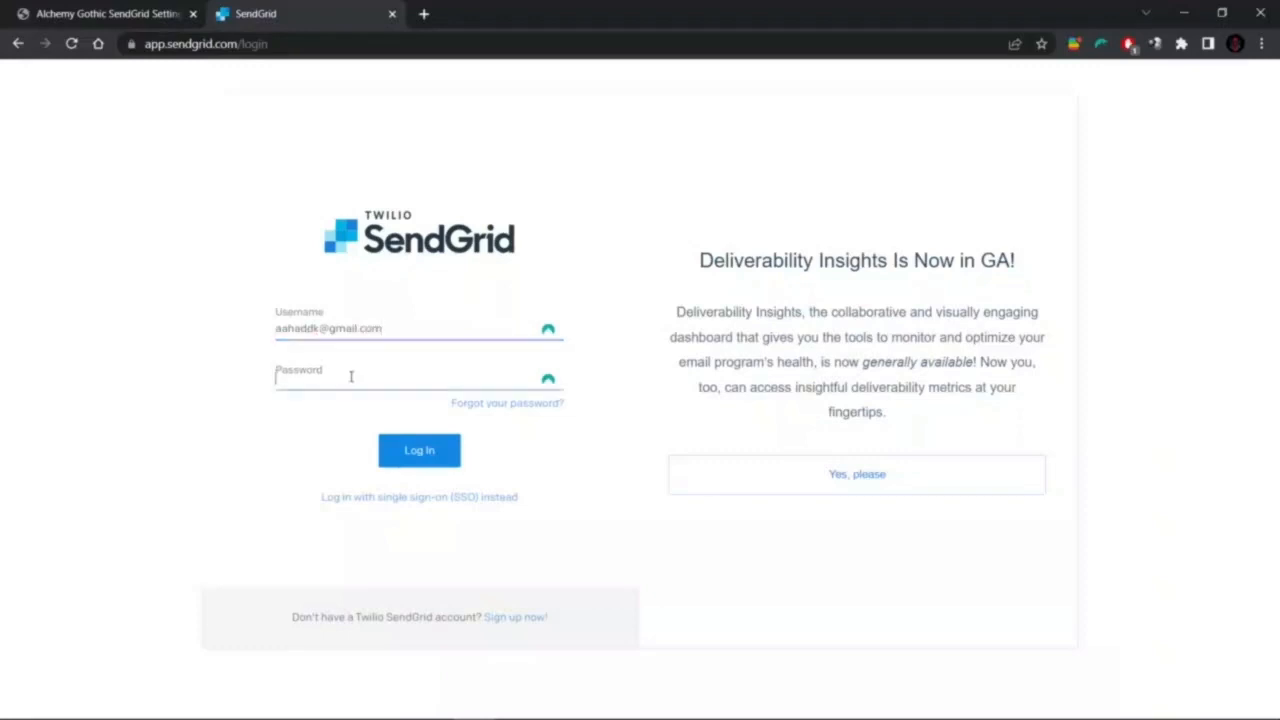
key("ctrl+v")
key("Return")
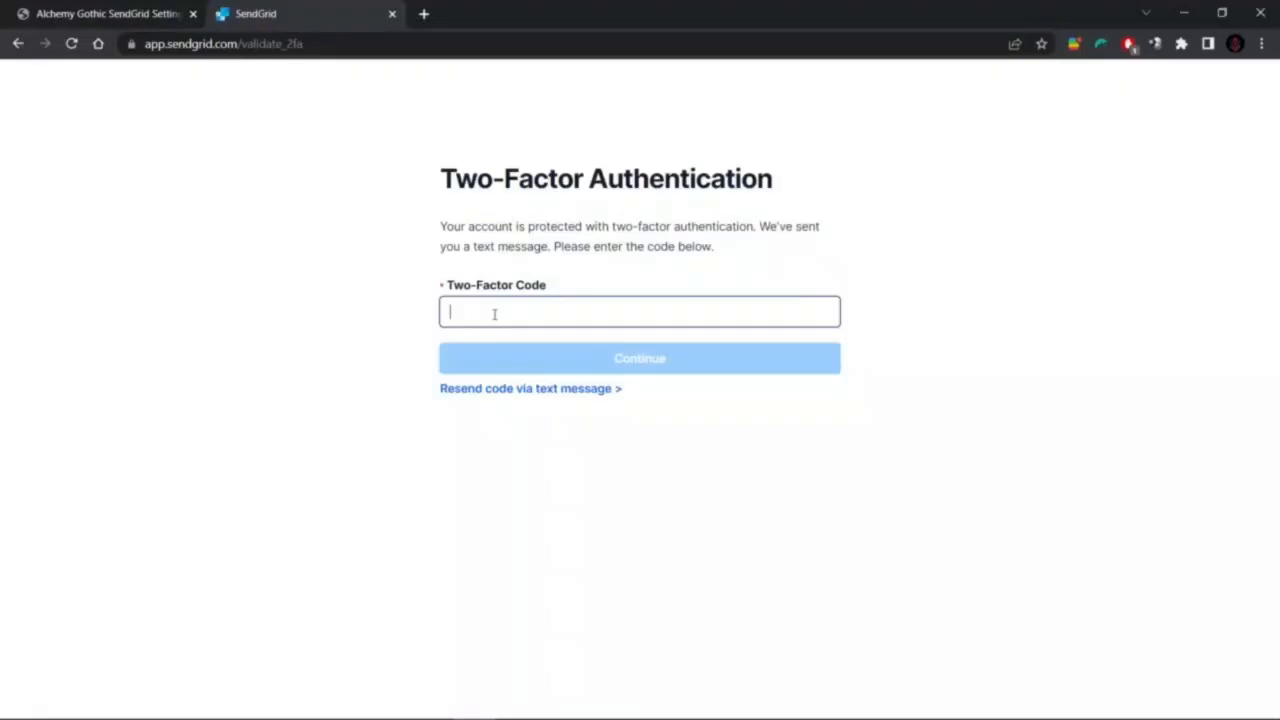
- Enter the two-factor verification code and continue to the getting-started guide
left_click(494, 314)
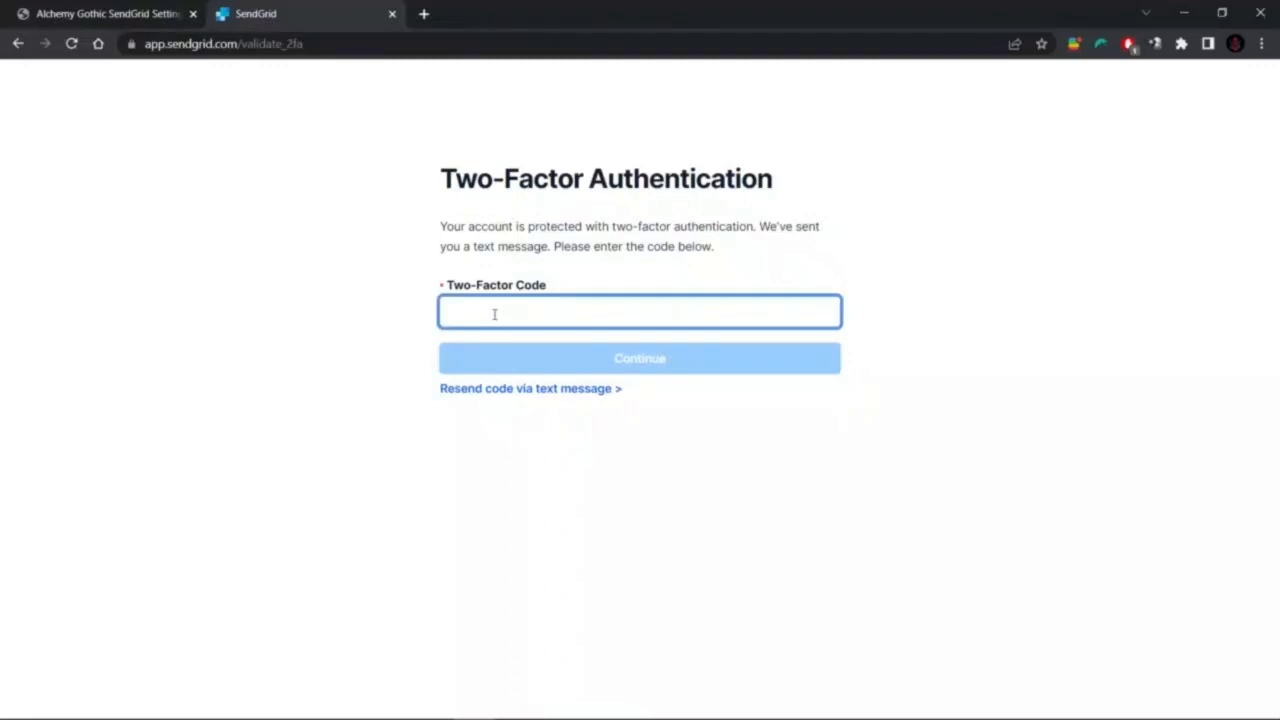
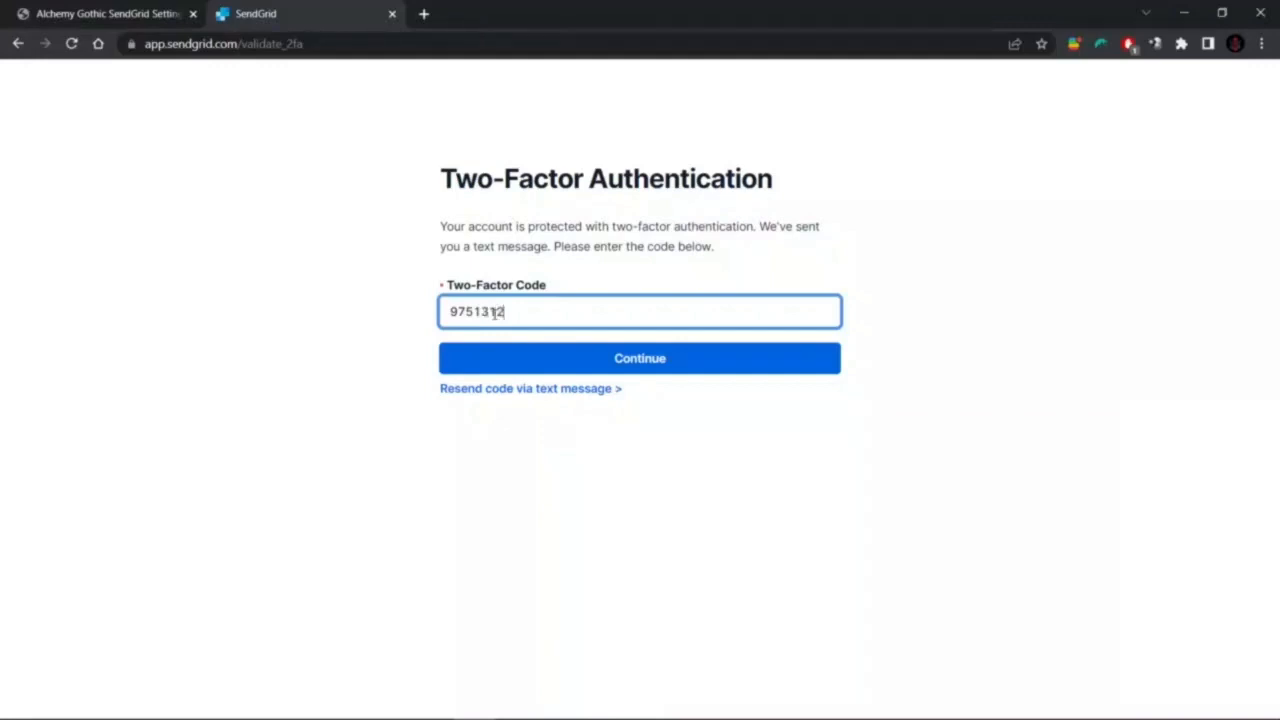
key("Return")
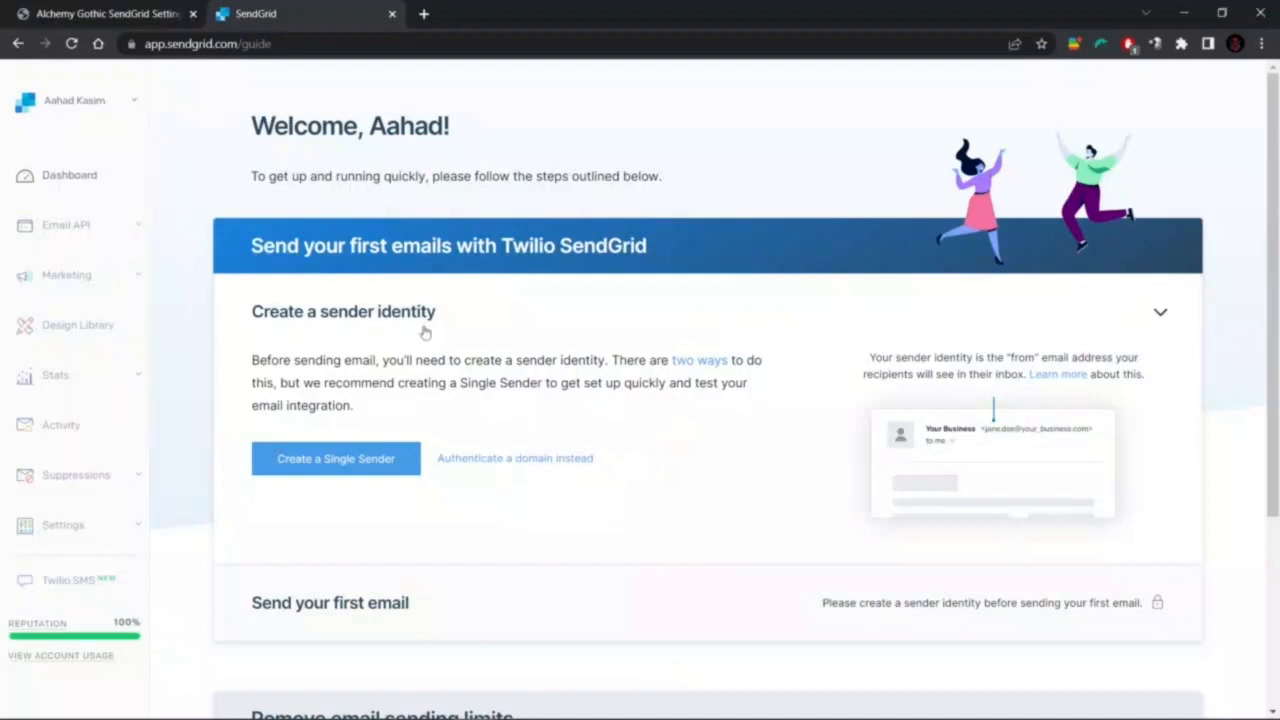
- Create a single sender with the sender's name, from e-mail address and reply-to address
left_click(340, 469)
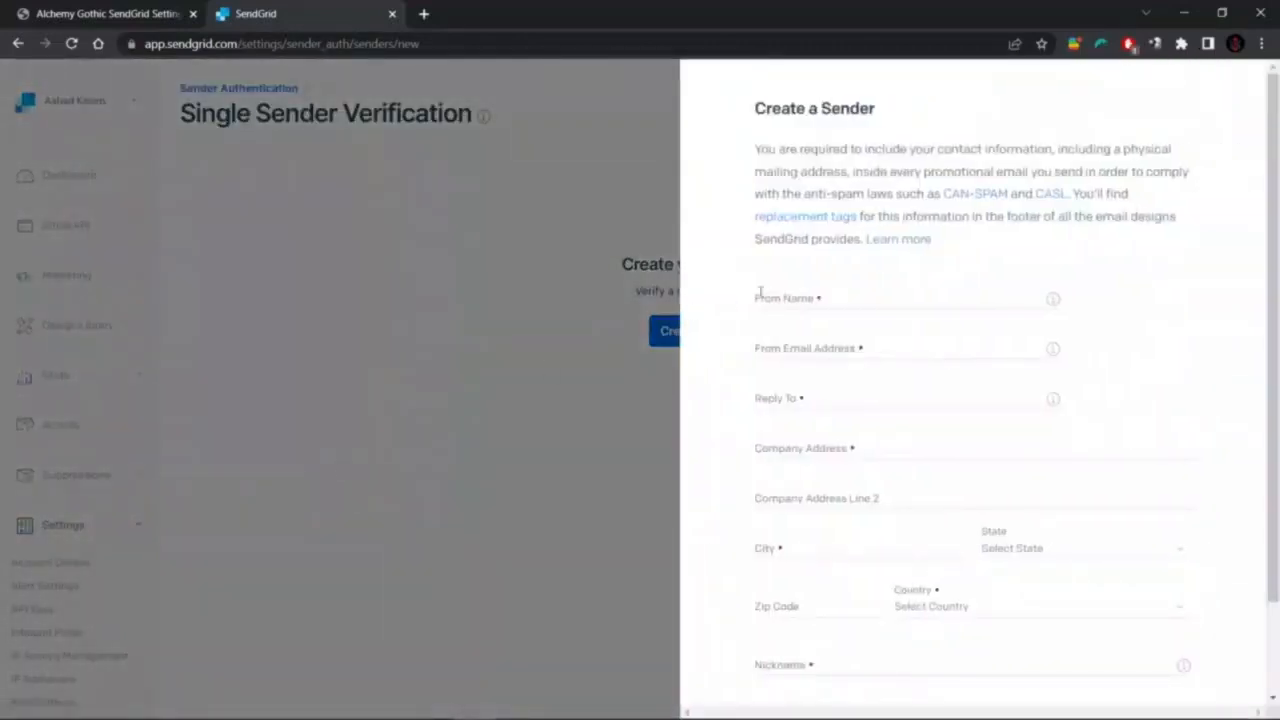
left_click(785, 298)
type("Aaha")
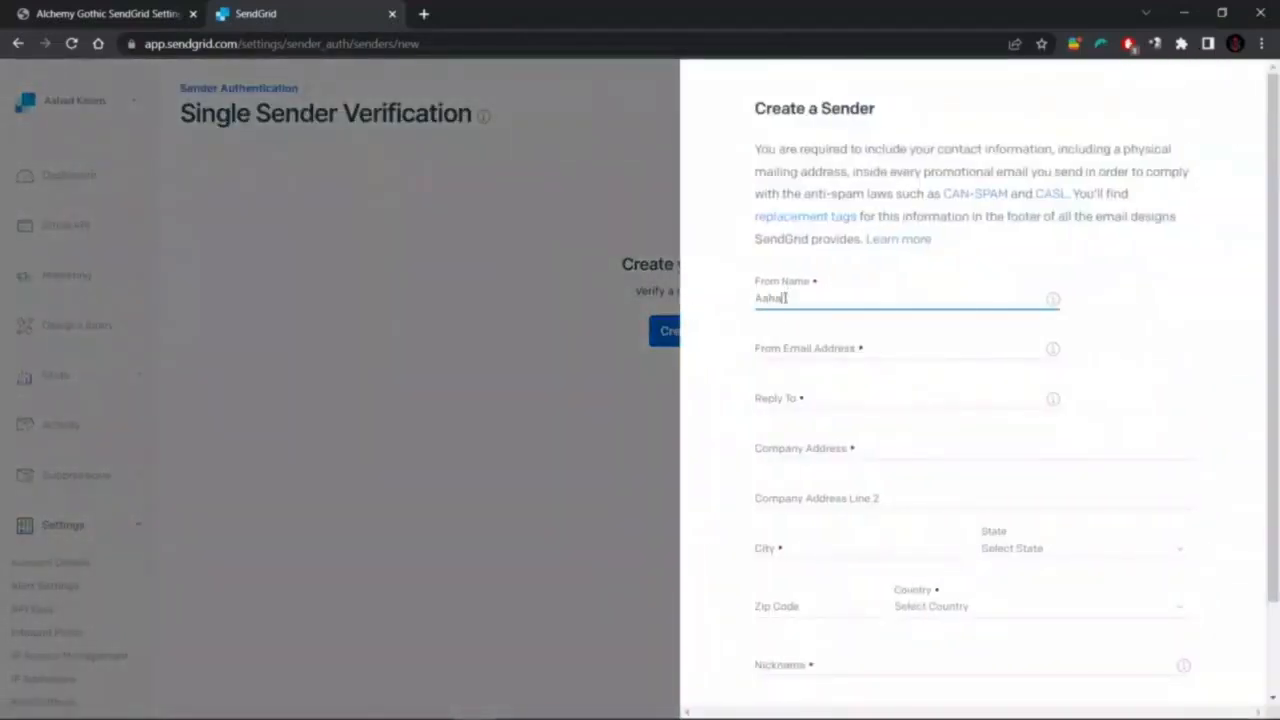
type("d")
left_click(799, 348)
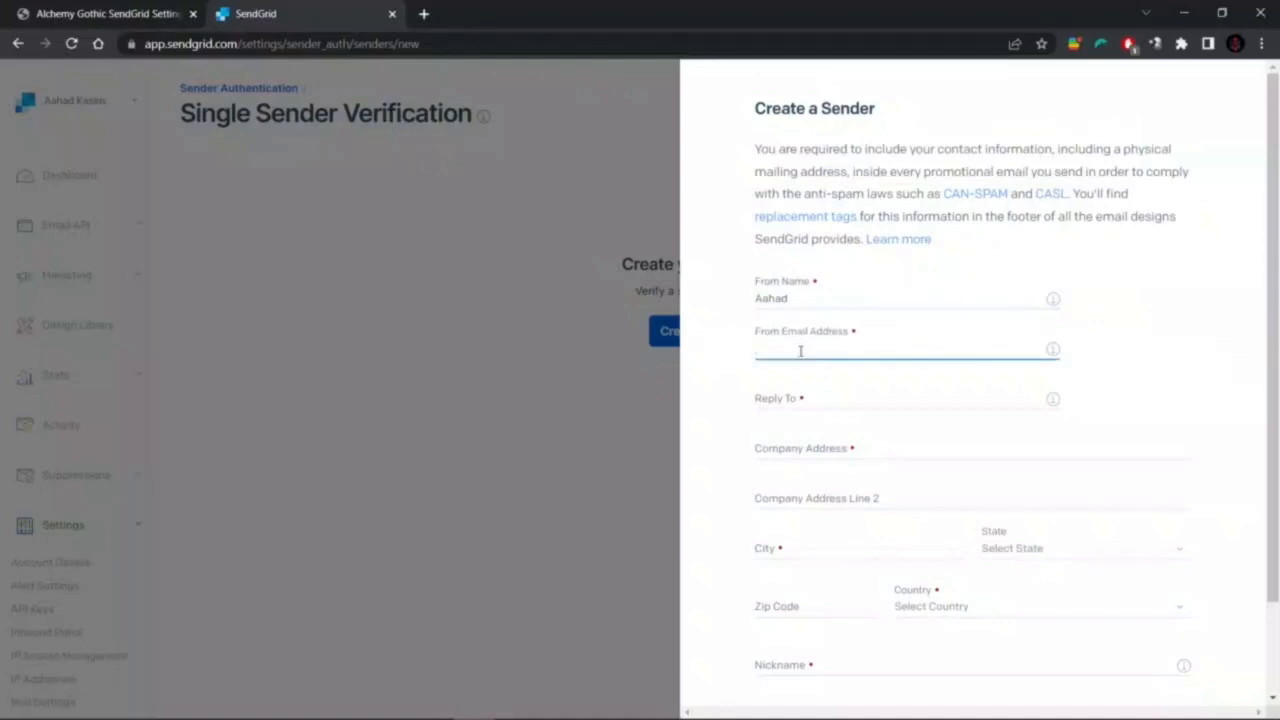
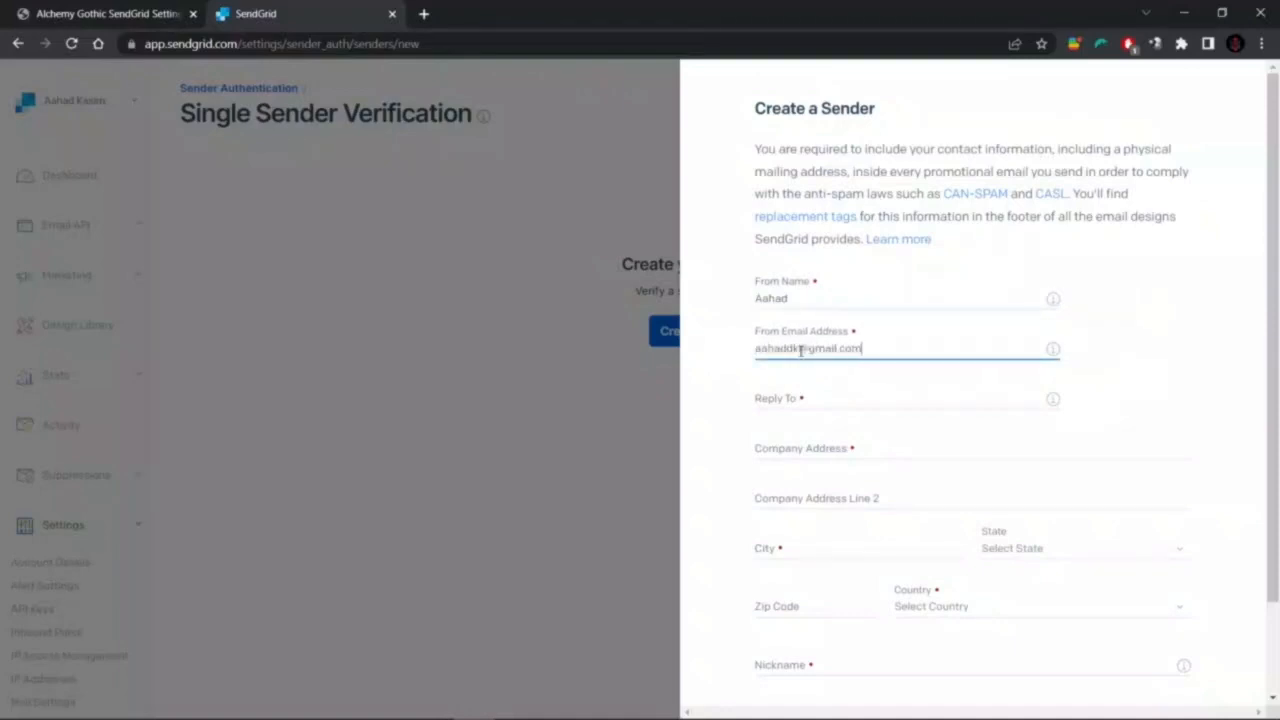
left_click(819, 398)
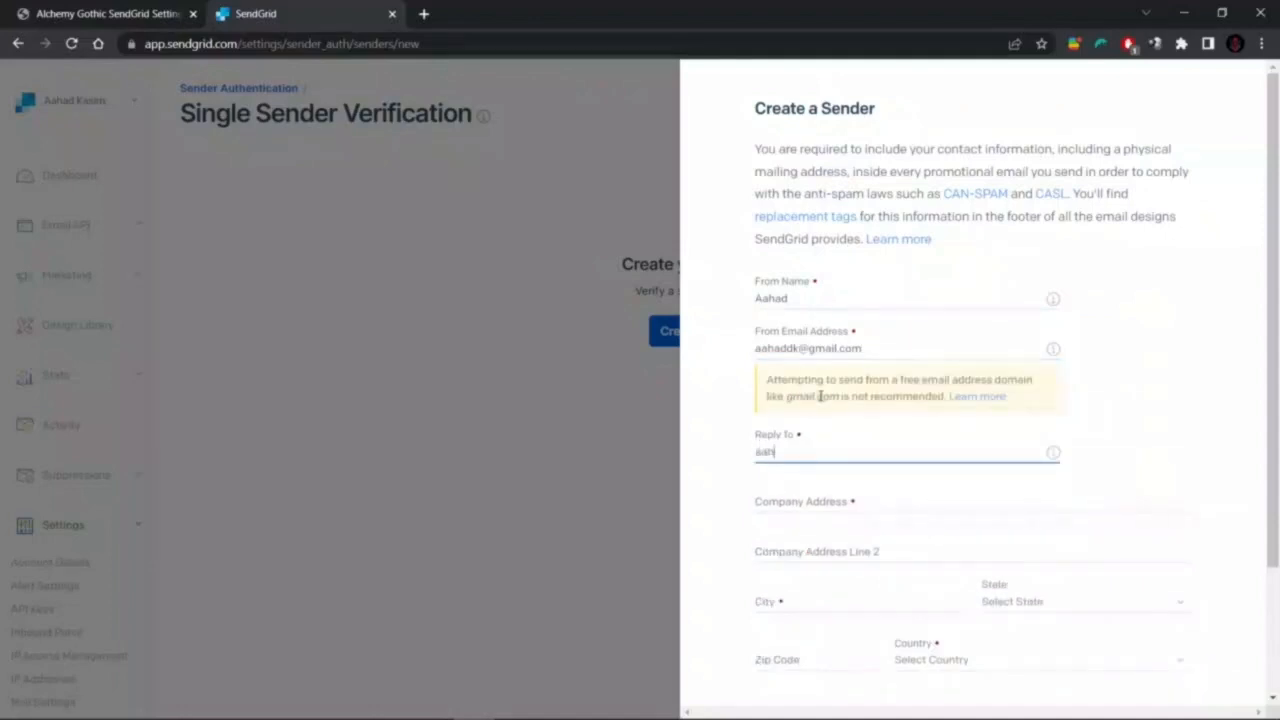
left_click(826, 500)
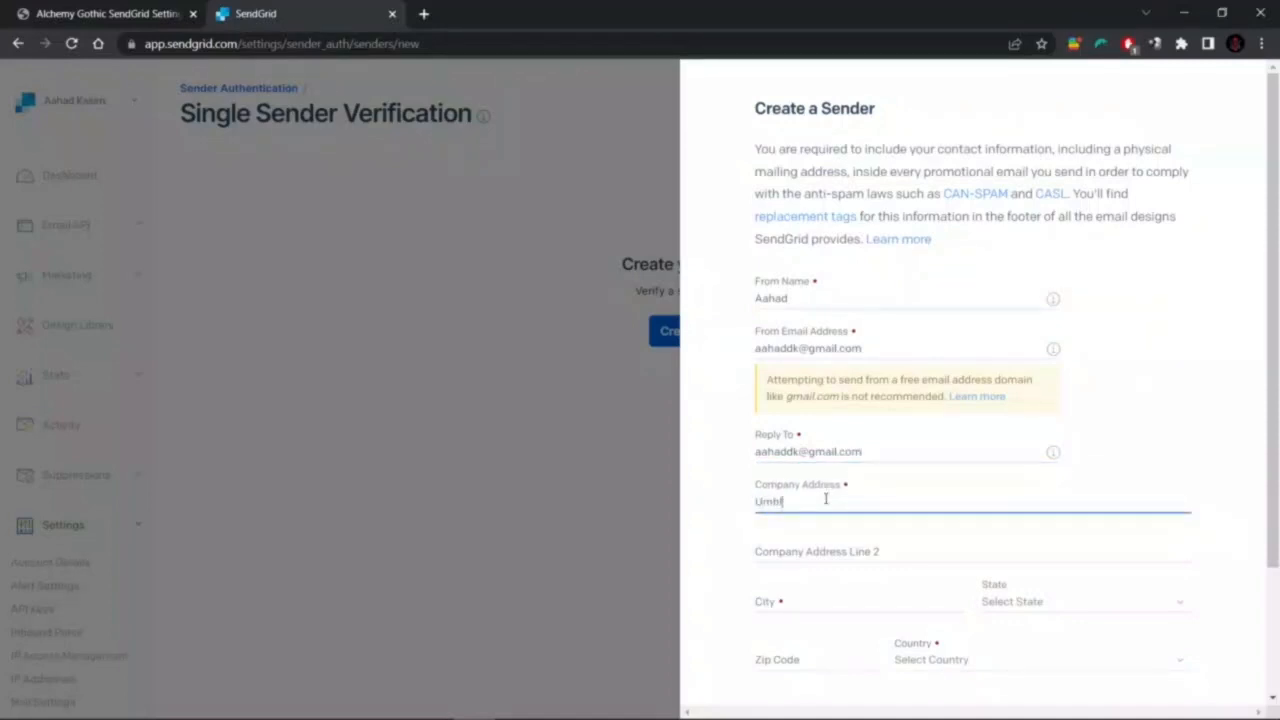
- Set the sender's country to South Africa, add city and zip code, nickname 'Test', and create it
scroll(826, 495, "down", 3)
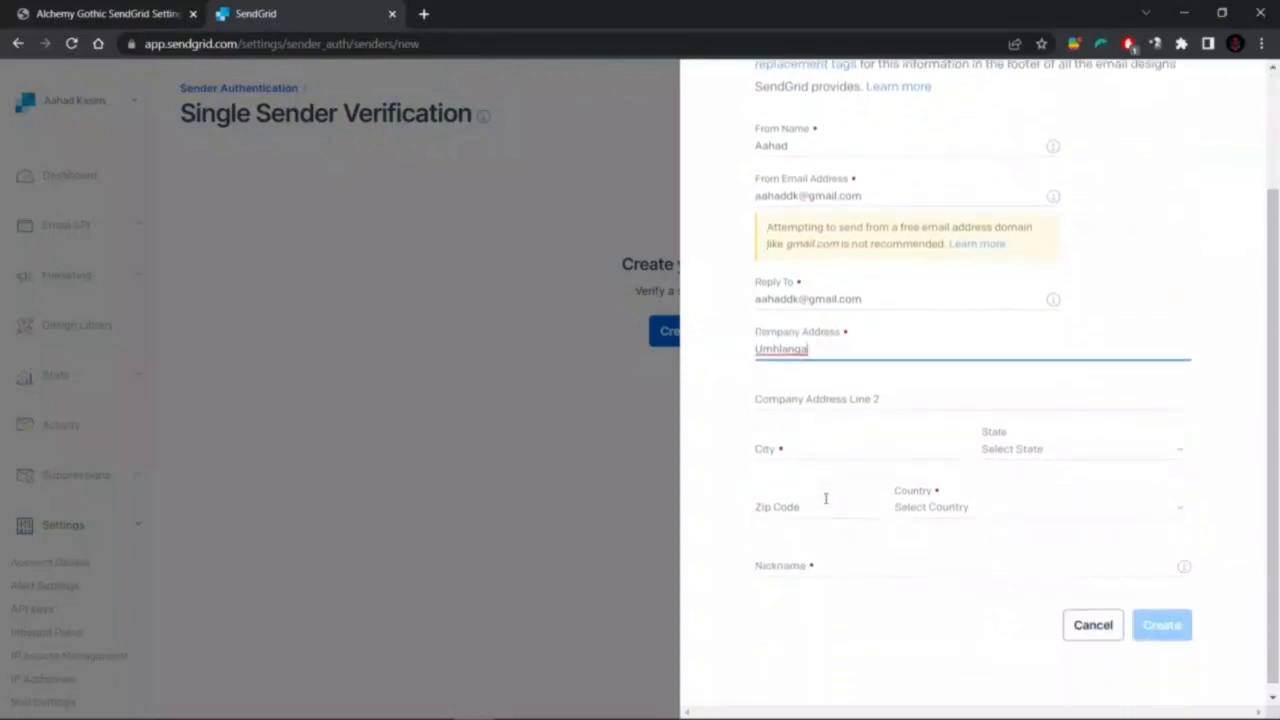
left_click(944, 511)
type("sou")
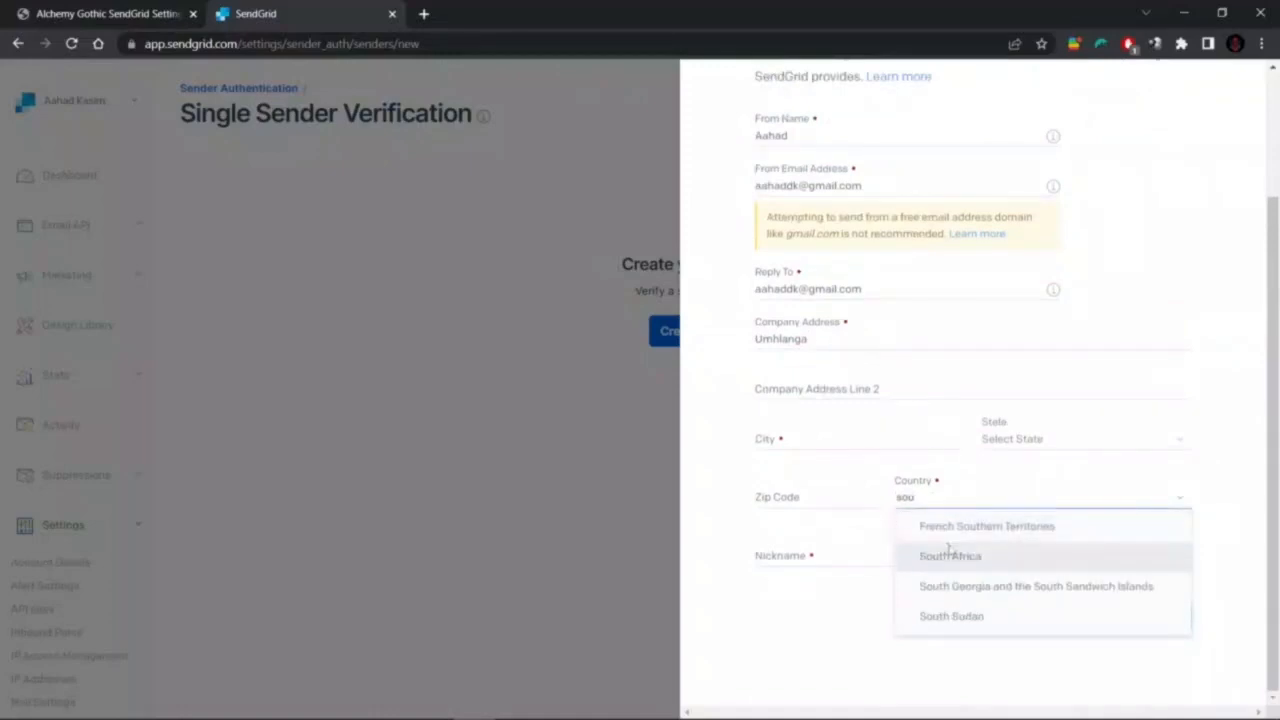
left_click(950, 555)
left_click(795, 451)
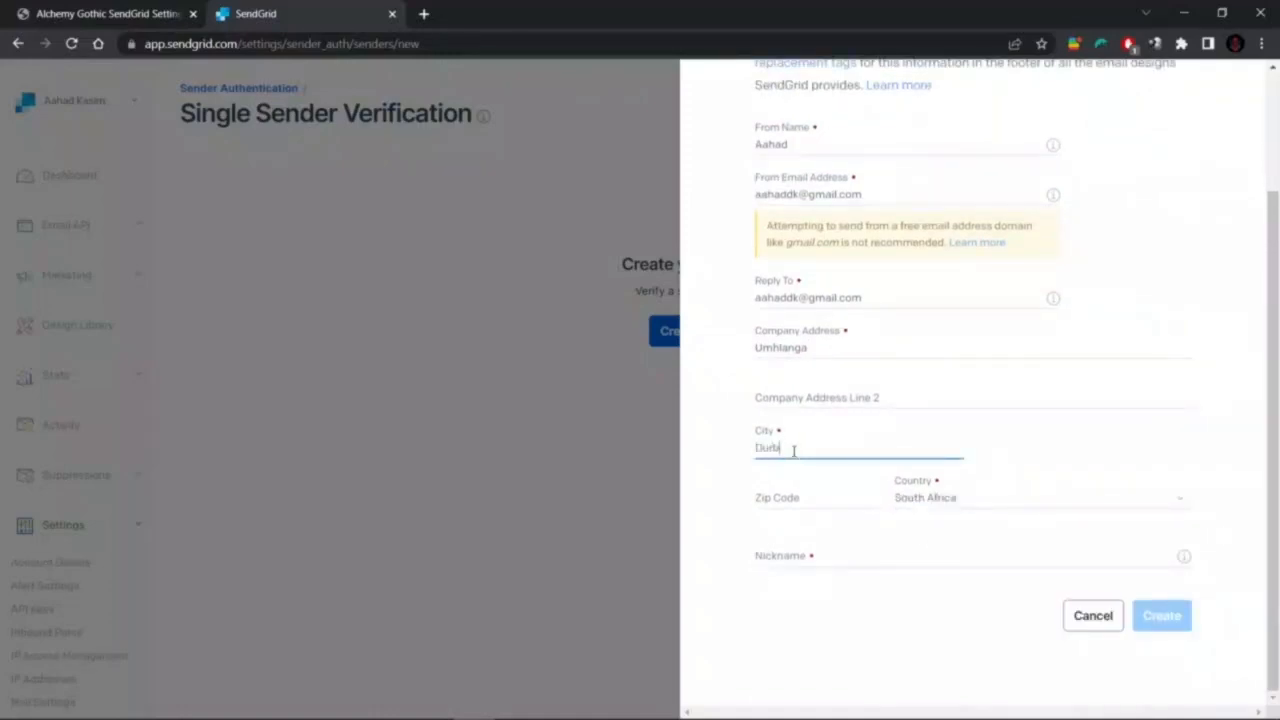
left_click(773, 503)
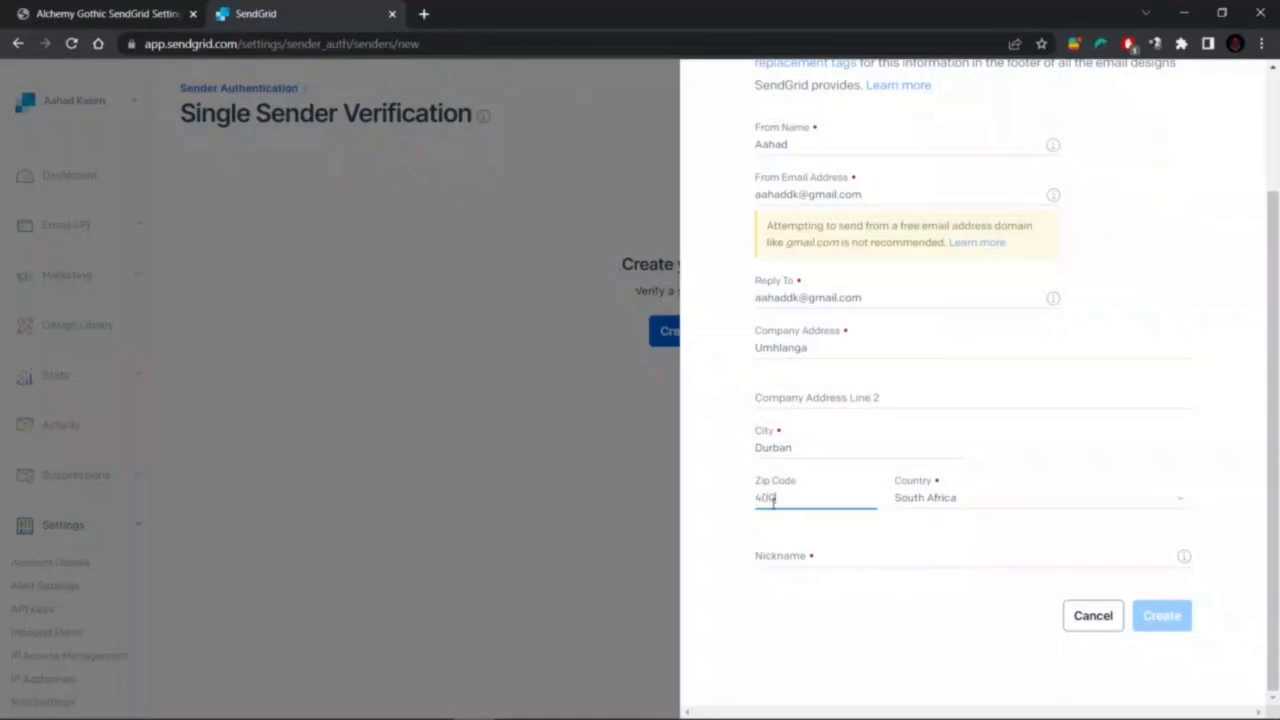
left_click(837, 560)
type("Test")
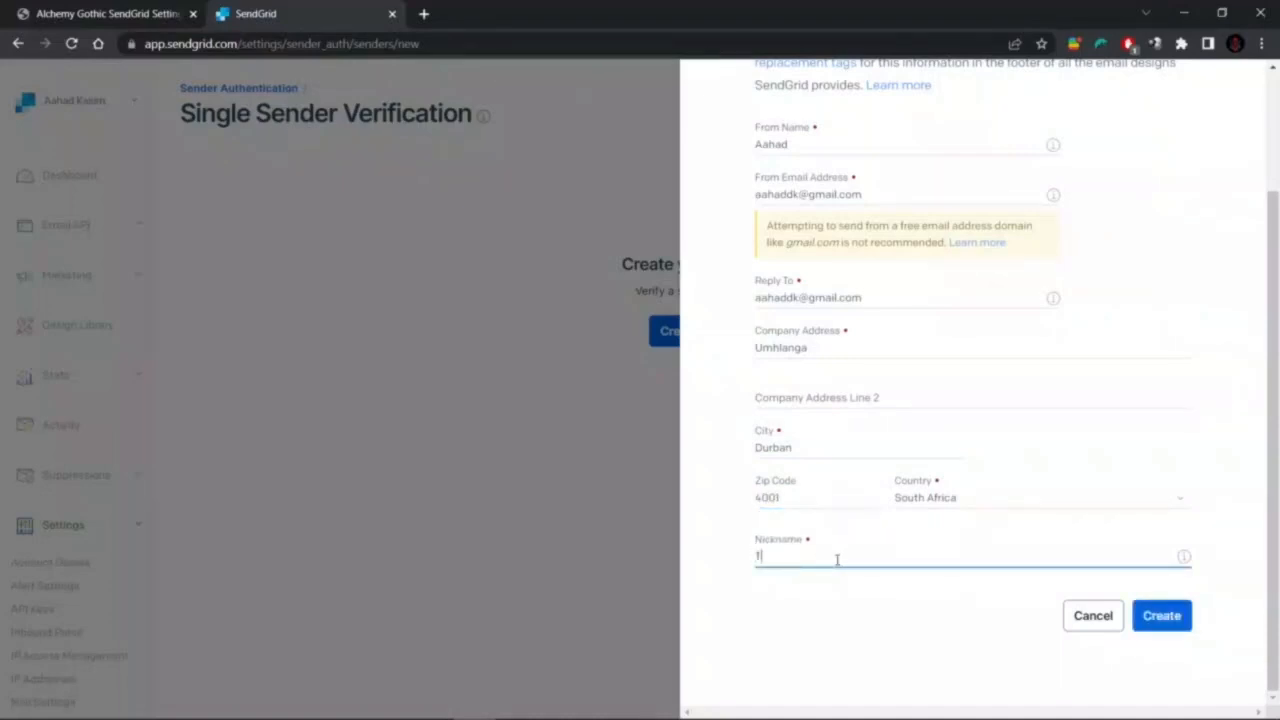
left_click(1176, 628)
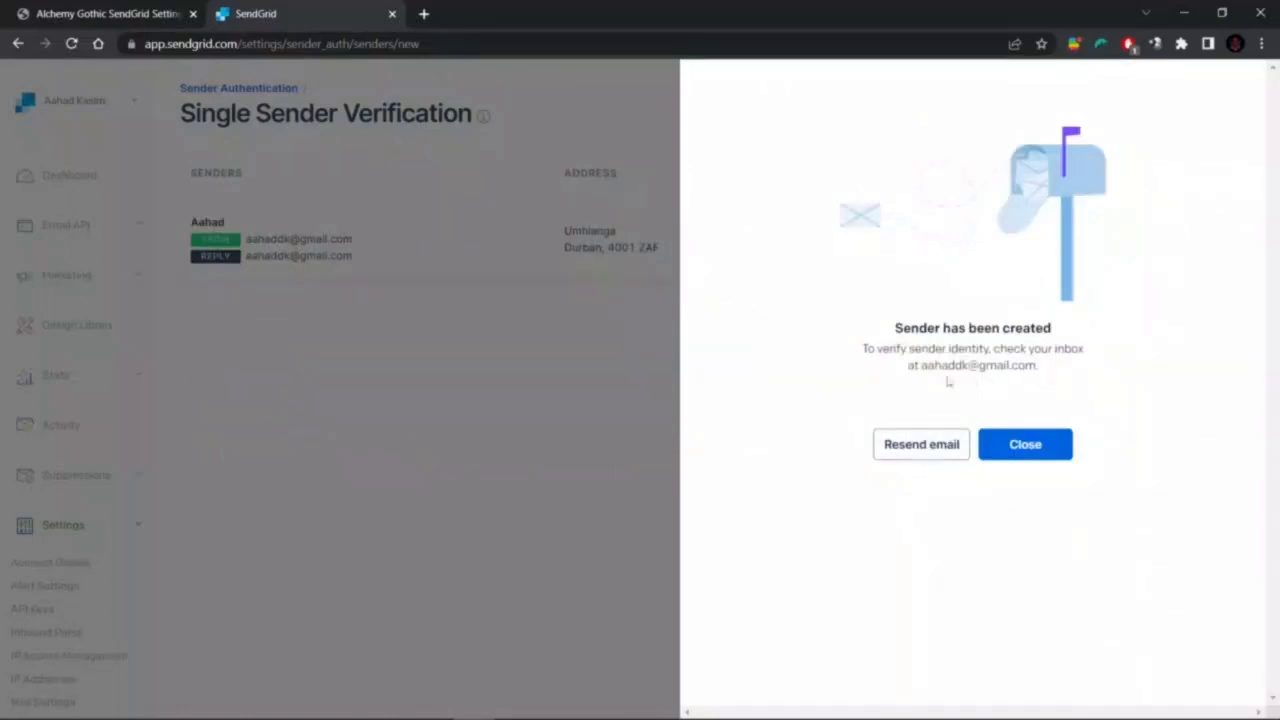
- Verify the new sender identity and go back to the Single Sender Verification list
left_click(1025, 446)
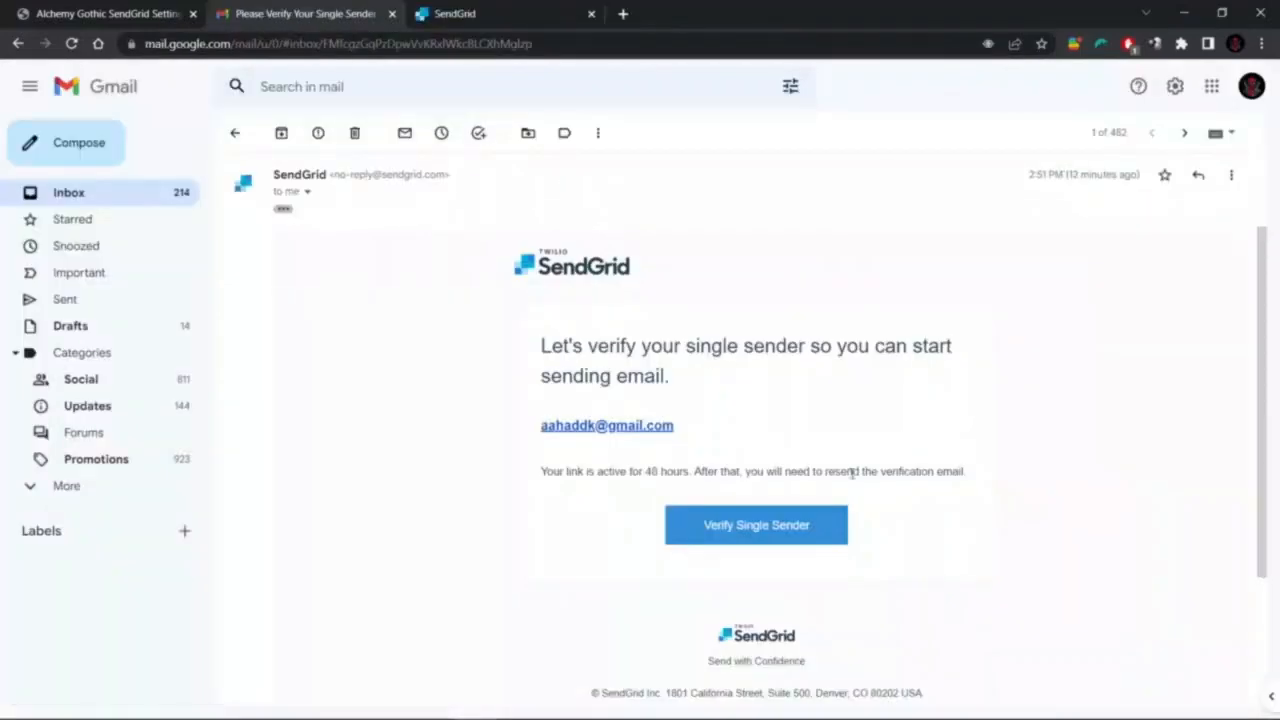
left_click(791, 526)
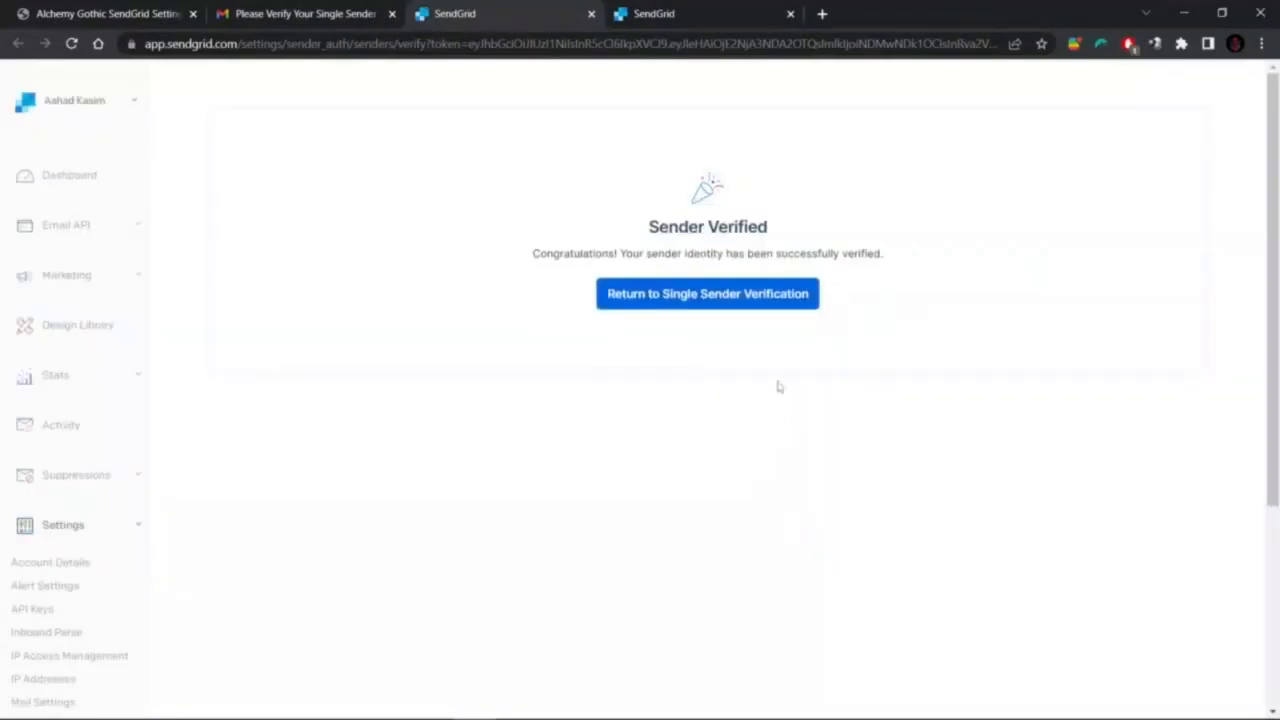
left_click(752, 298)
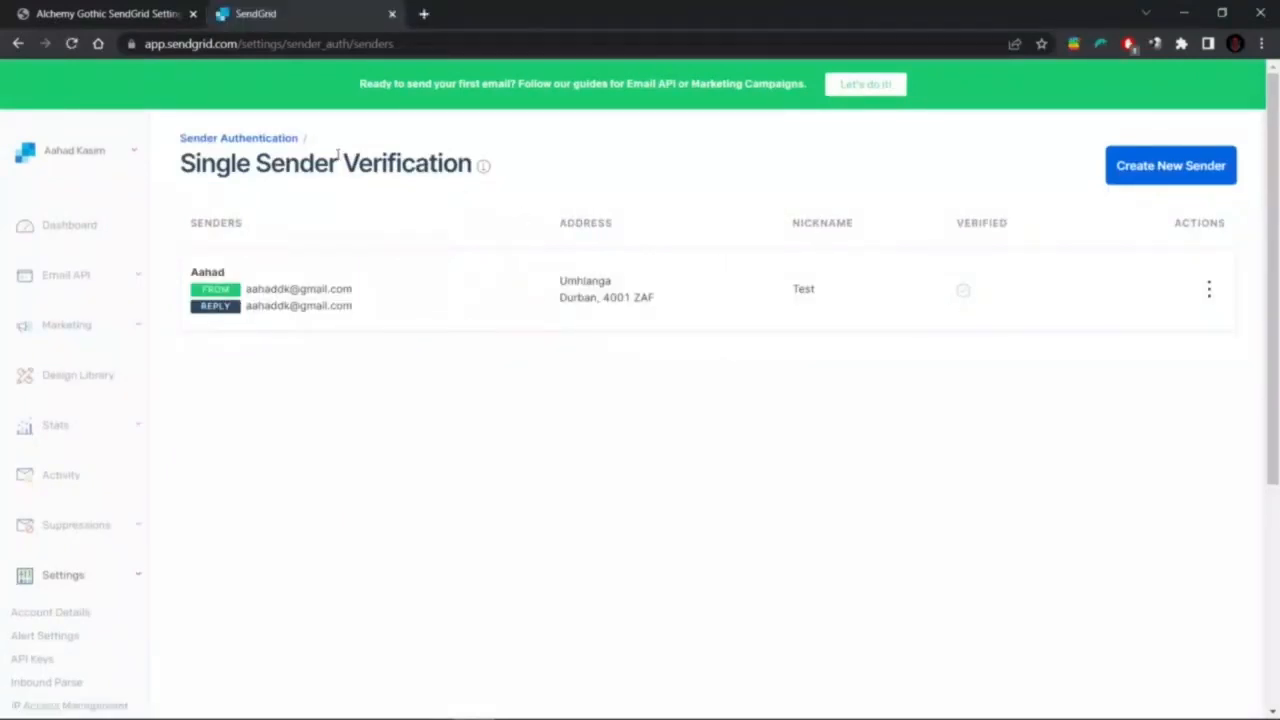
- In the Setup Guide, choose the Web API integration method with PHP as the language
left_click(100, 165)
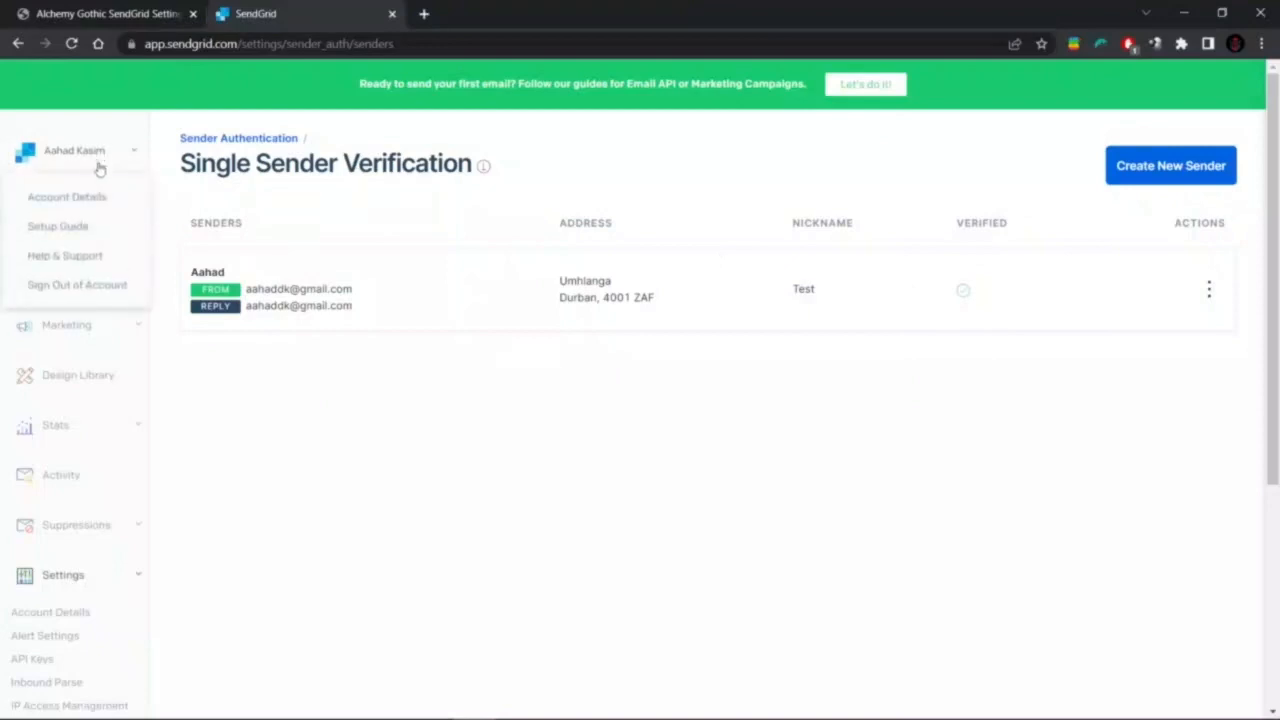
left_click(62, 228)
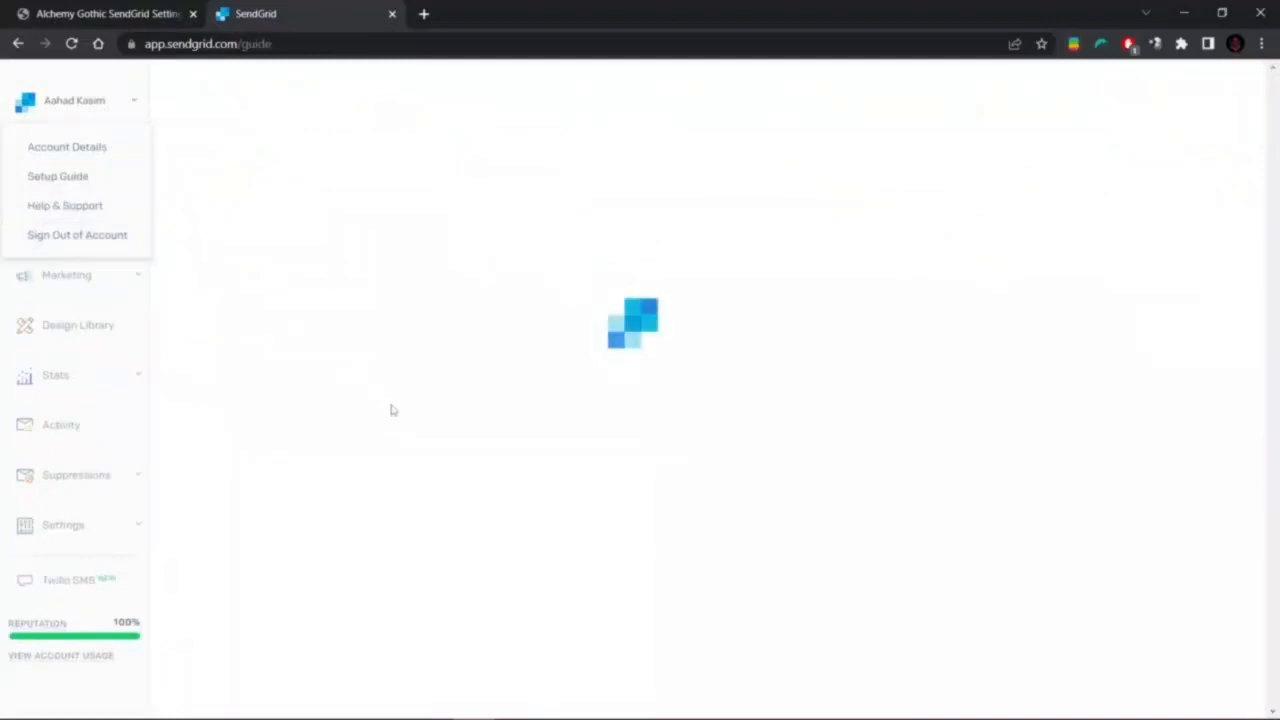
scroll(392, 410, "down", 2)
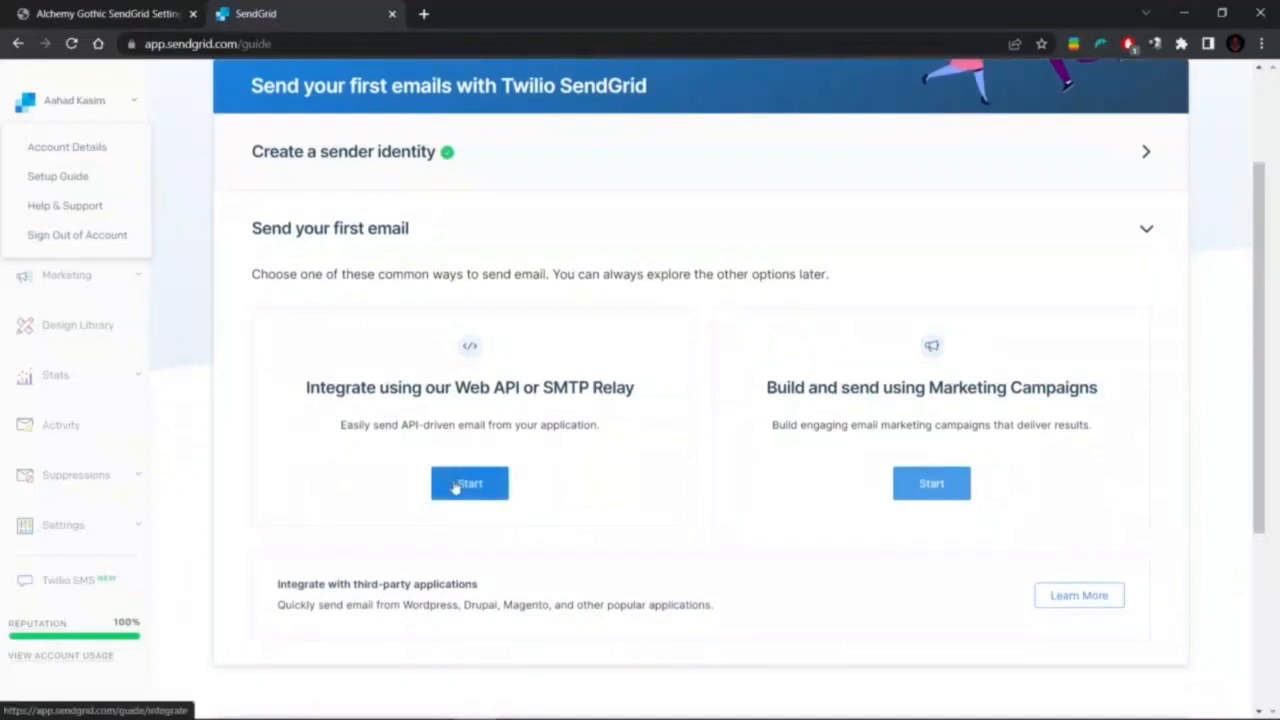
left_click(459, 484)
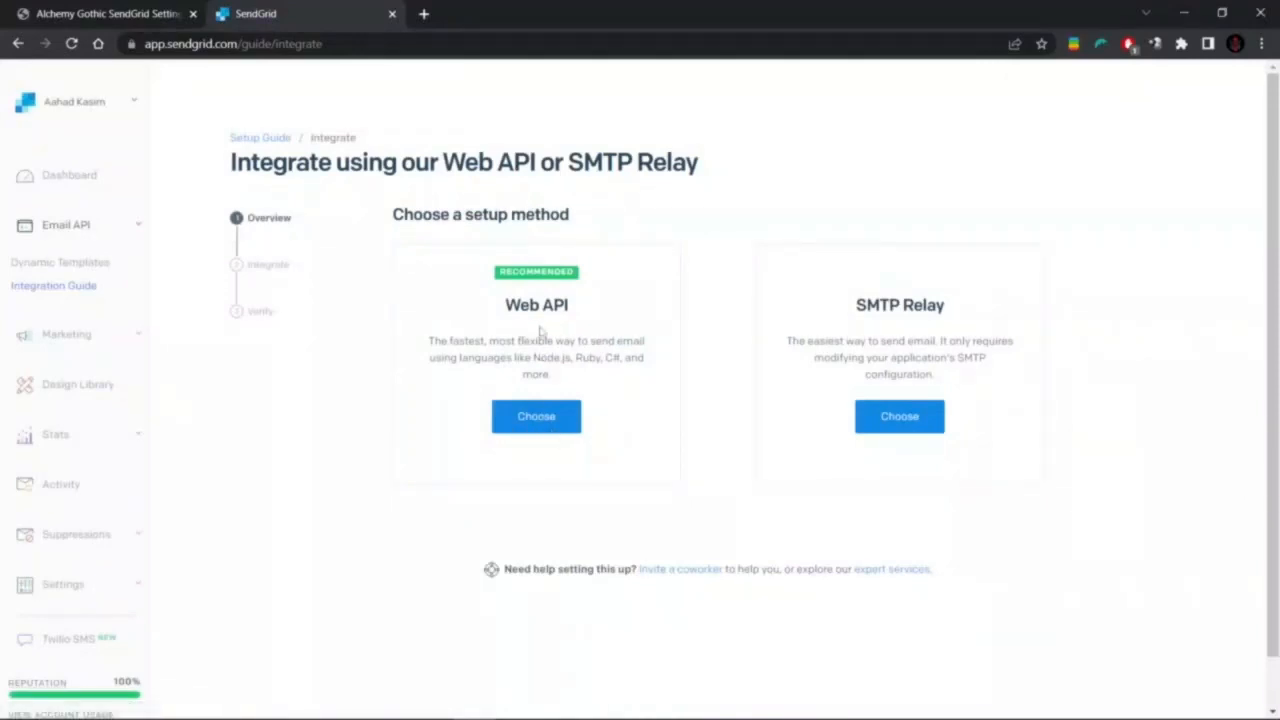
left_click(539, 426)
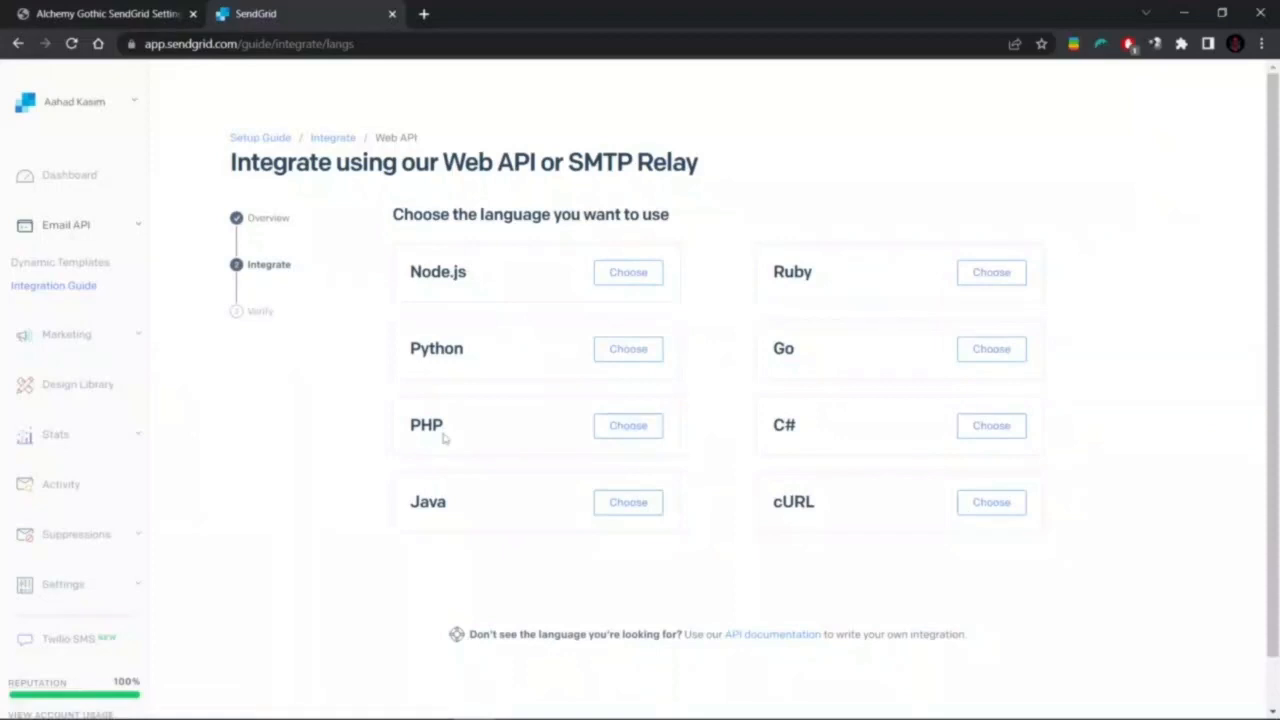
left_click(621, 428)
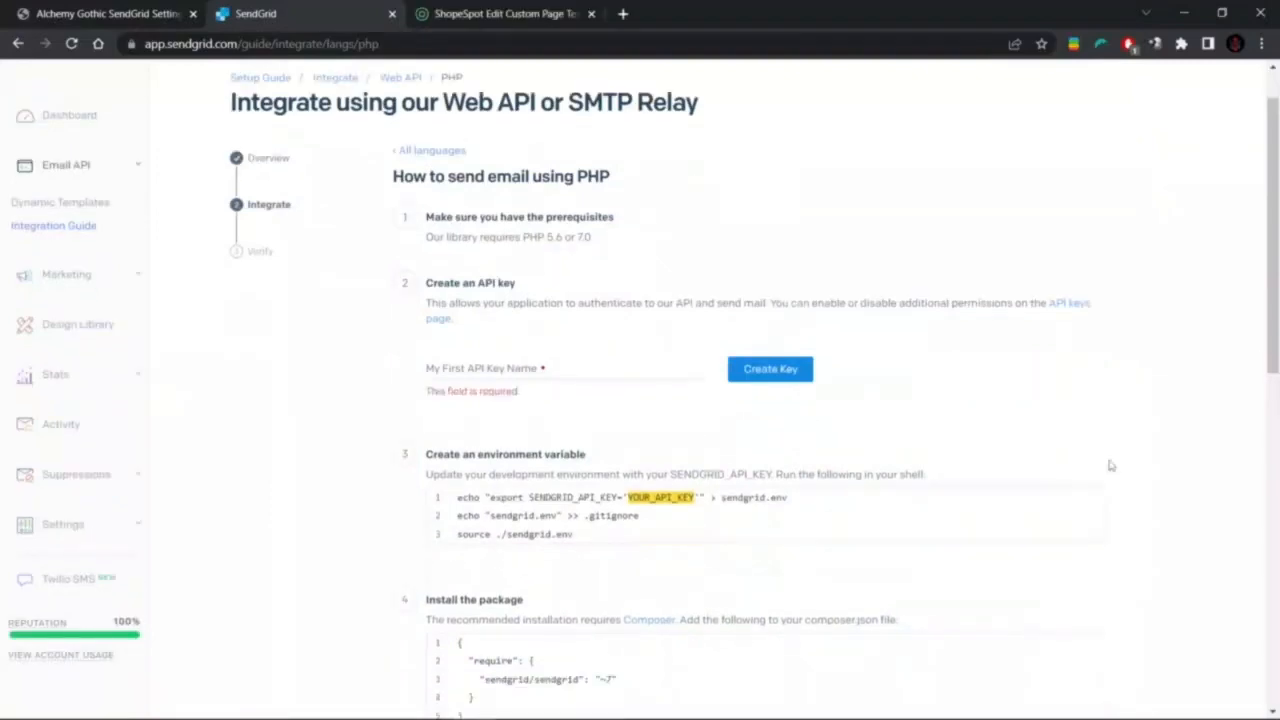
- Create an API key named 'SendGrid Email Key' and copy it from the environment-variable code
left_click(468, 371)
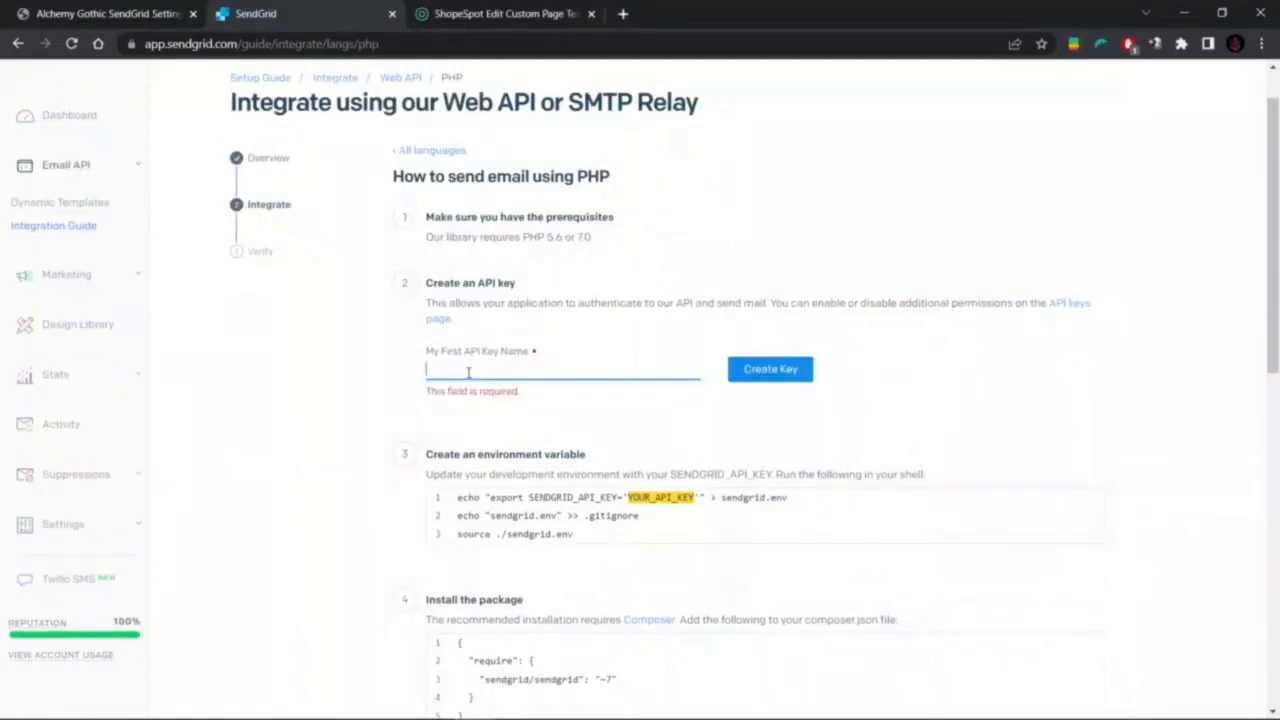
type("SendGrid")
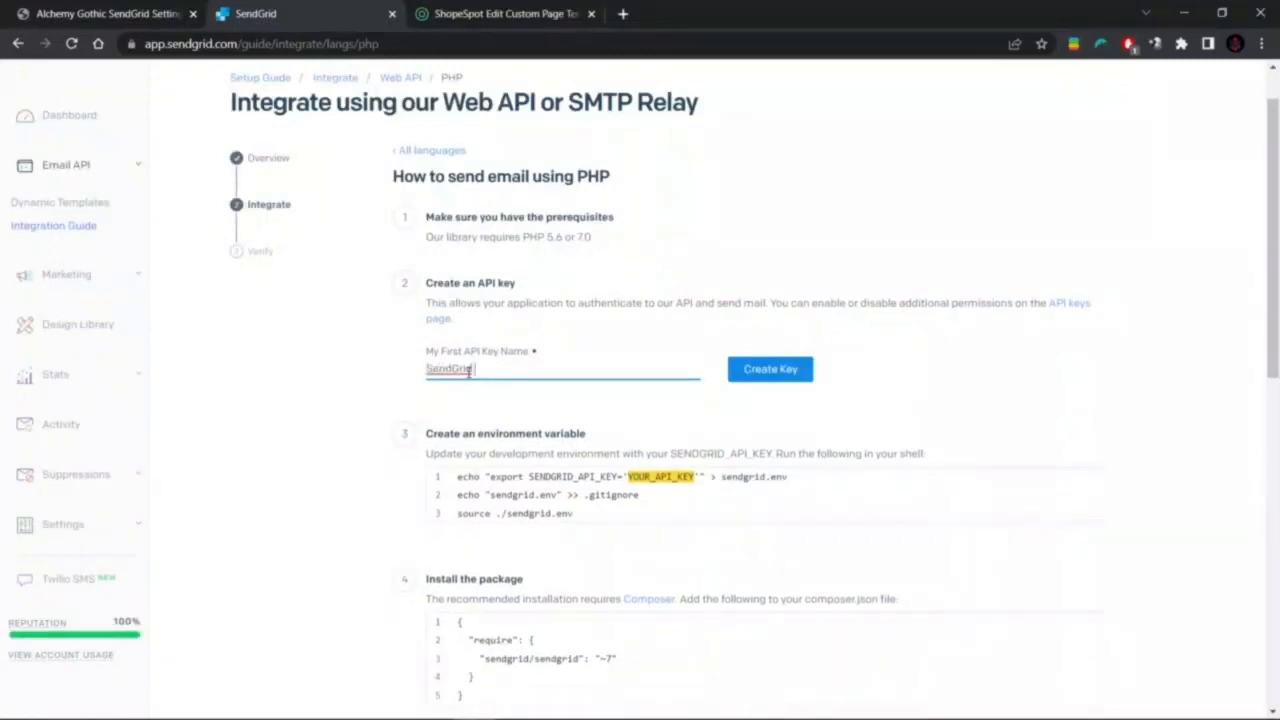
type(" Email Key")
left_click(769, 380)
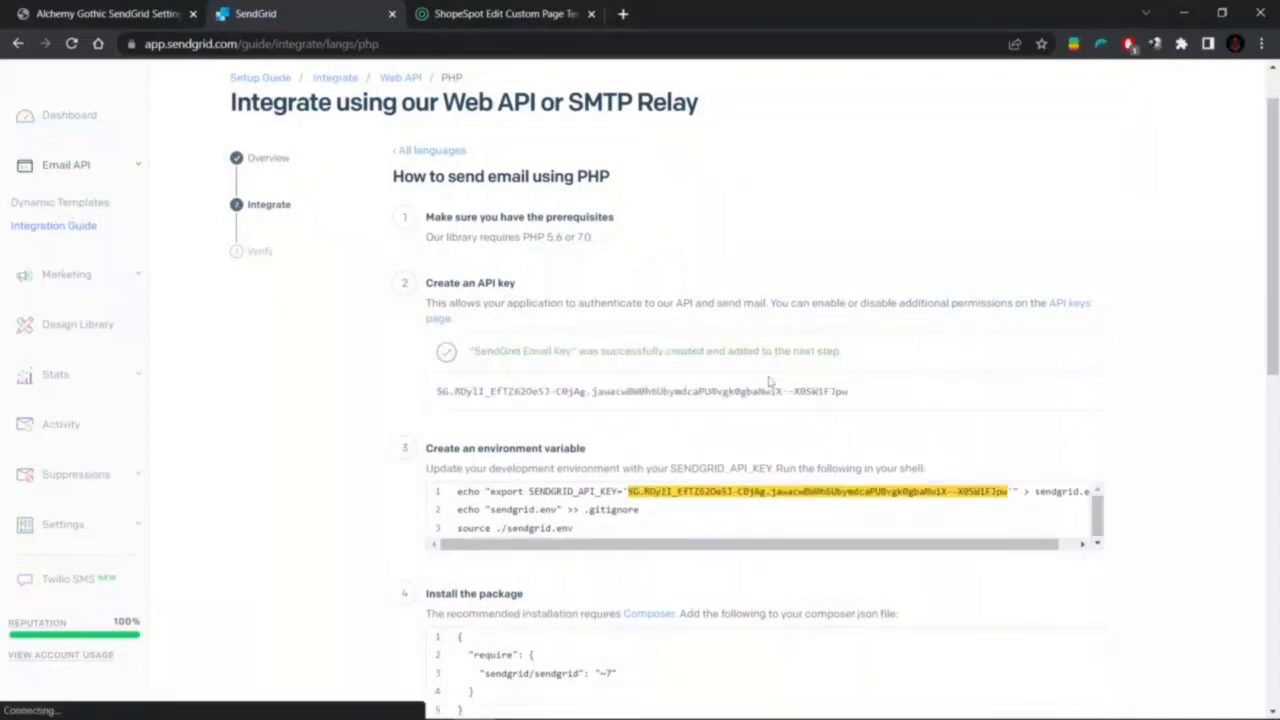
scroll(769, 380, "down", 1)
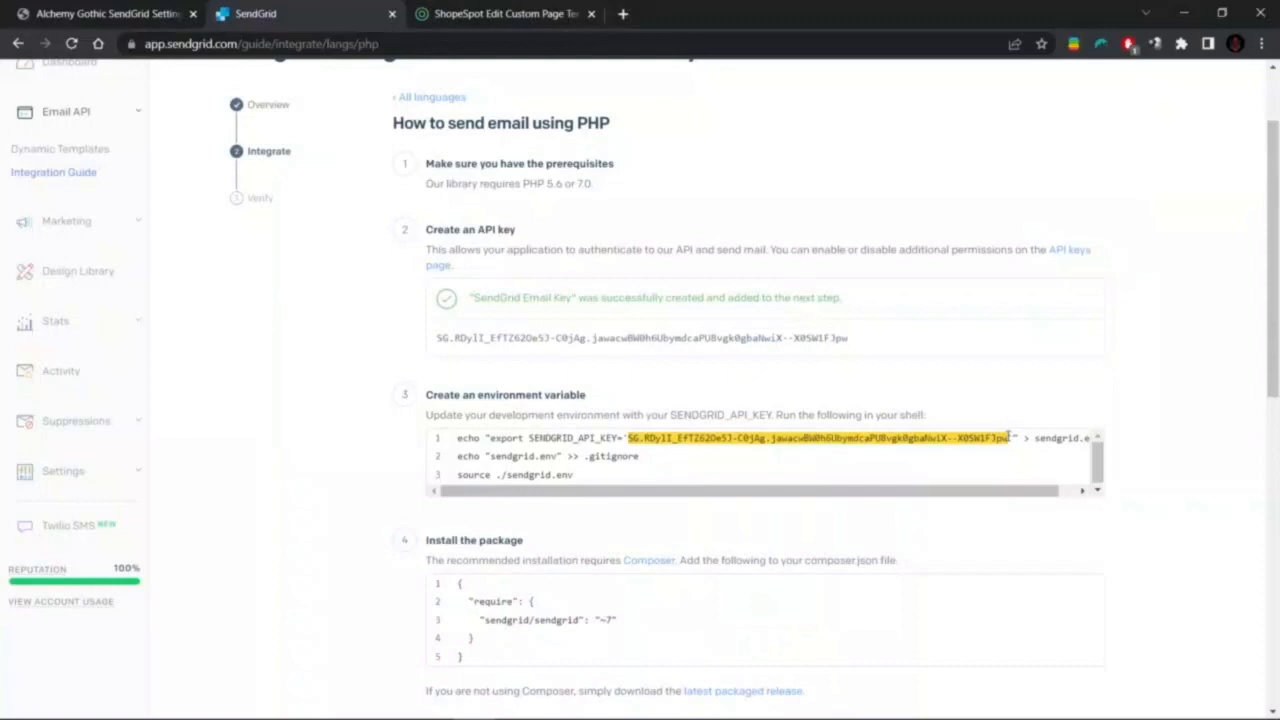
left_click_drag(1010, 436, 627, 438)
right_click(631, 439)
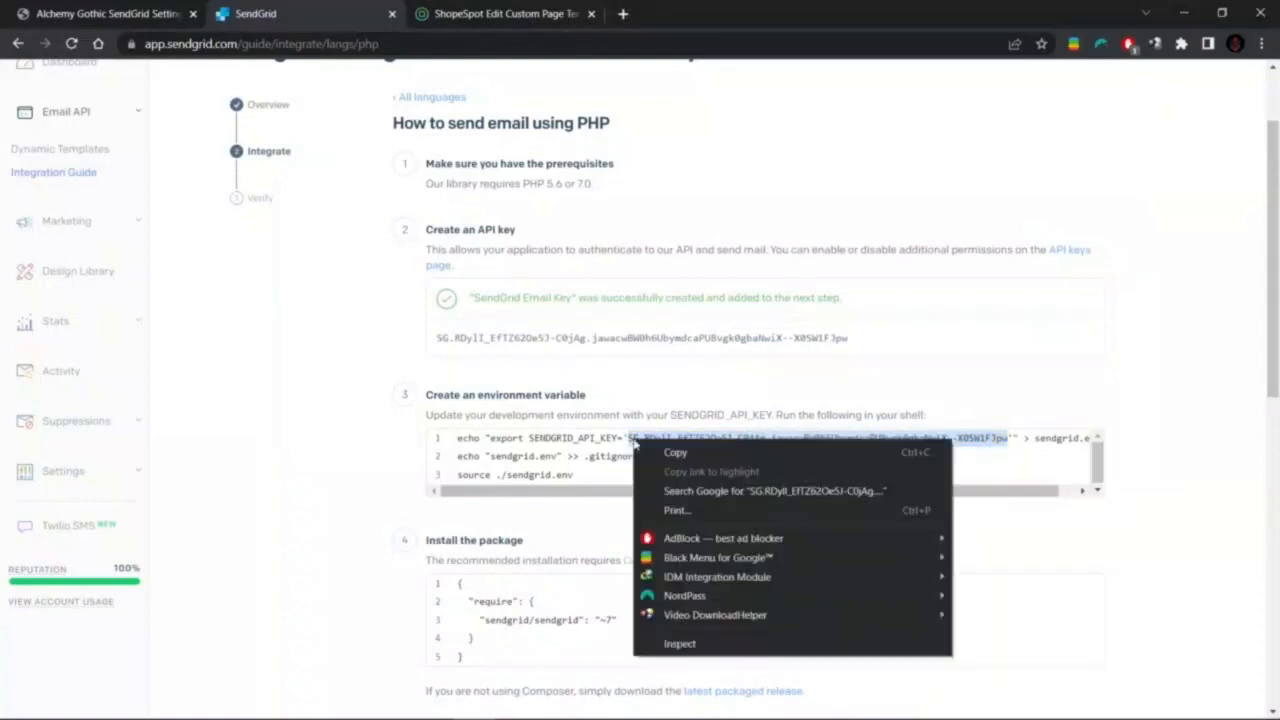
left_click(672, 453)
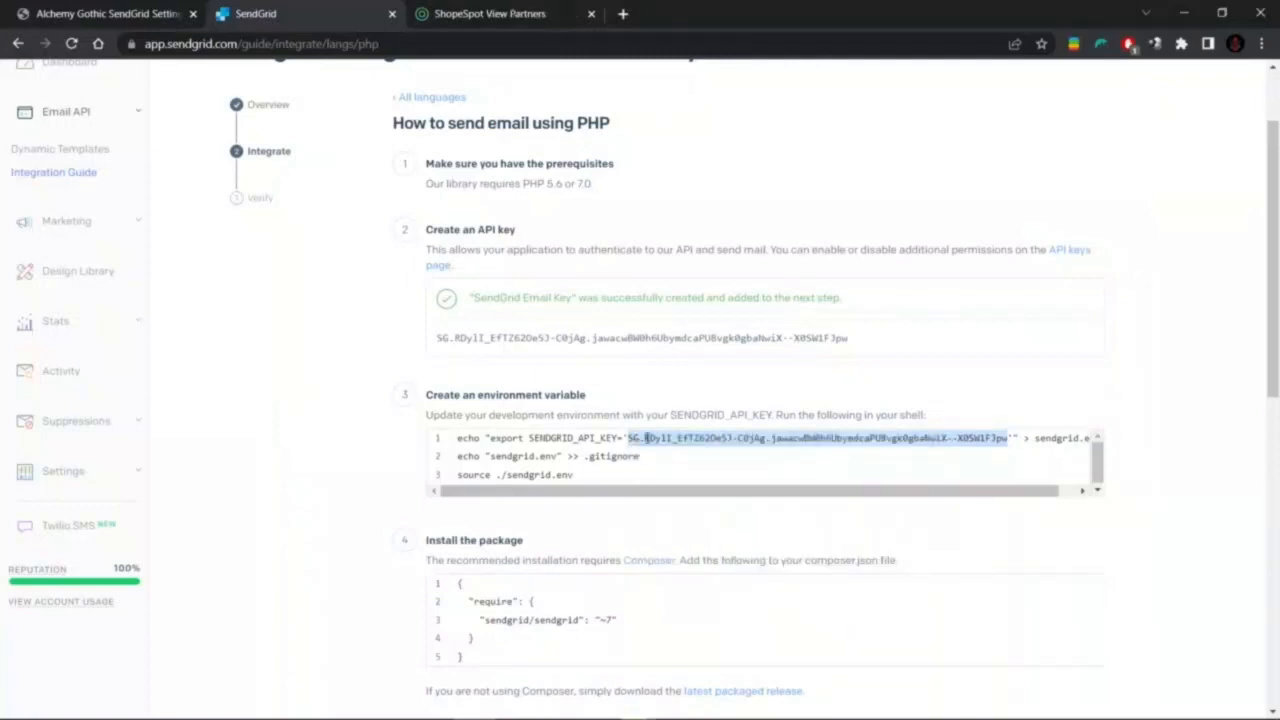
- Paste the copied key into ShopeSpot's SendGrid API Key field and save it
left_click(137, 24)
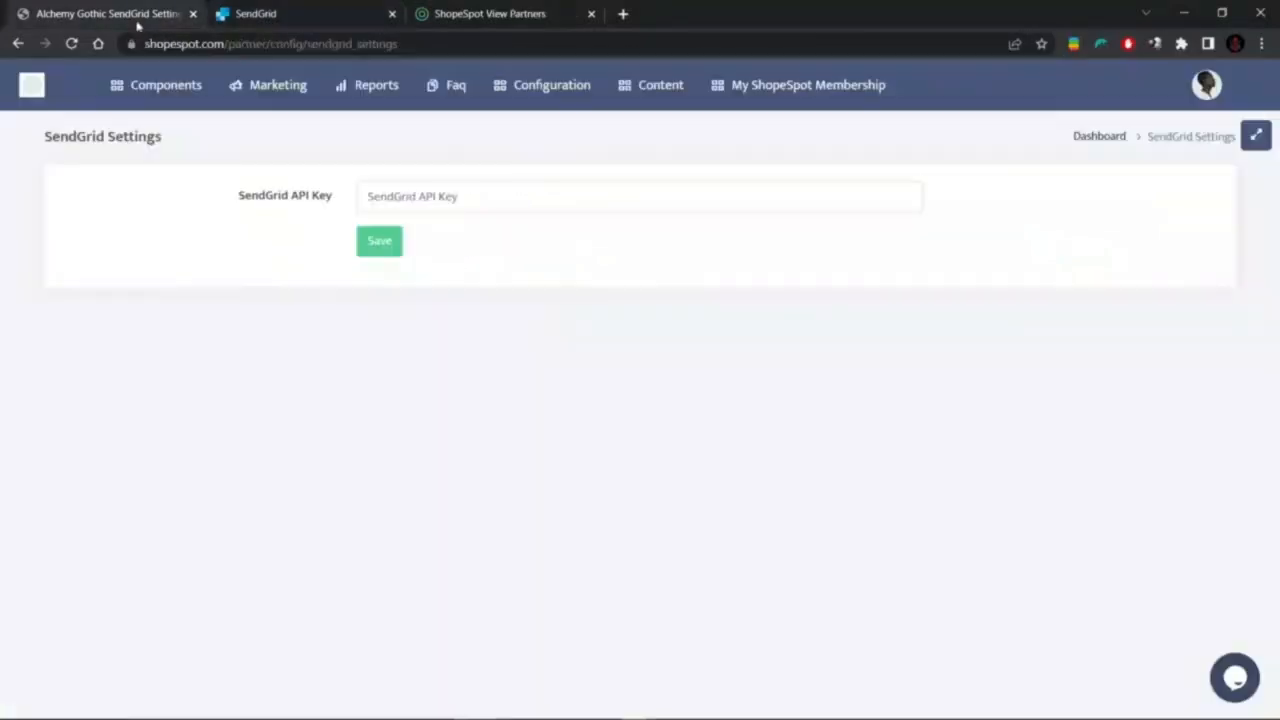
left_click(545, 204)
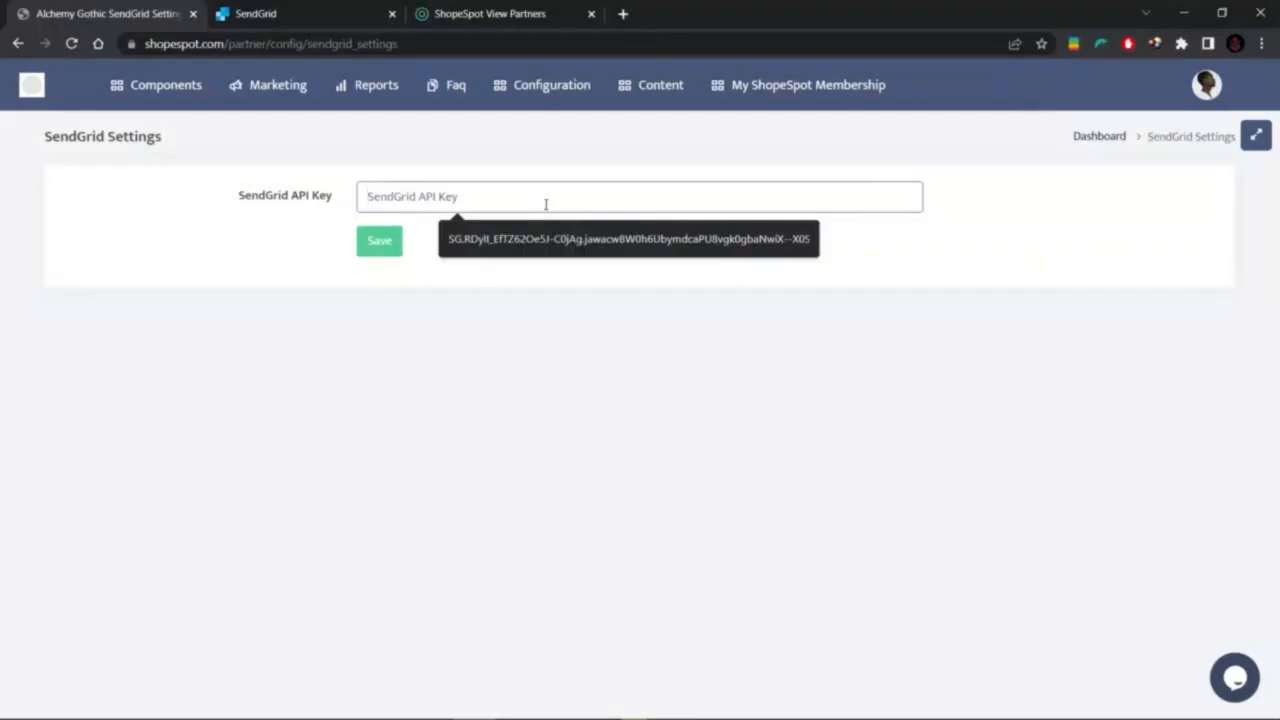
key("ctrl+v")
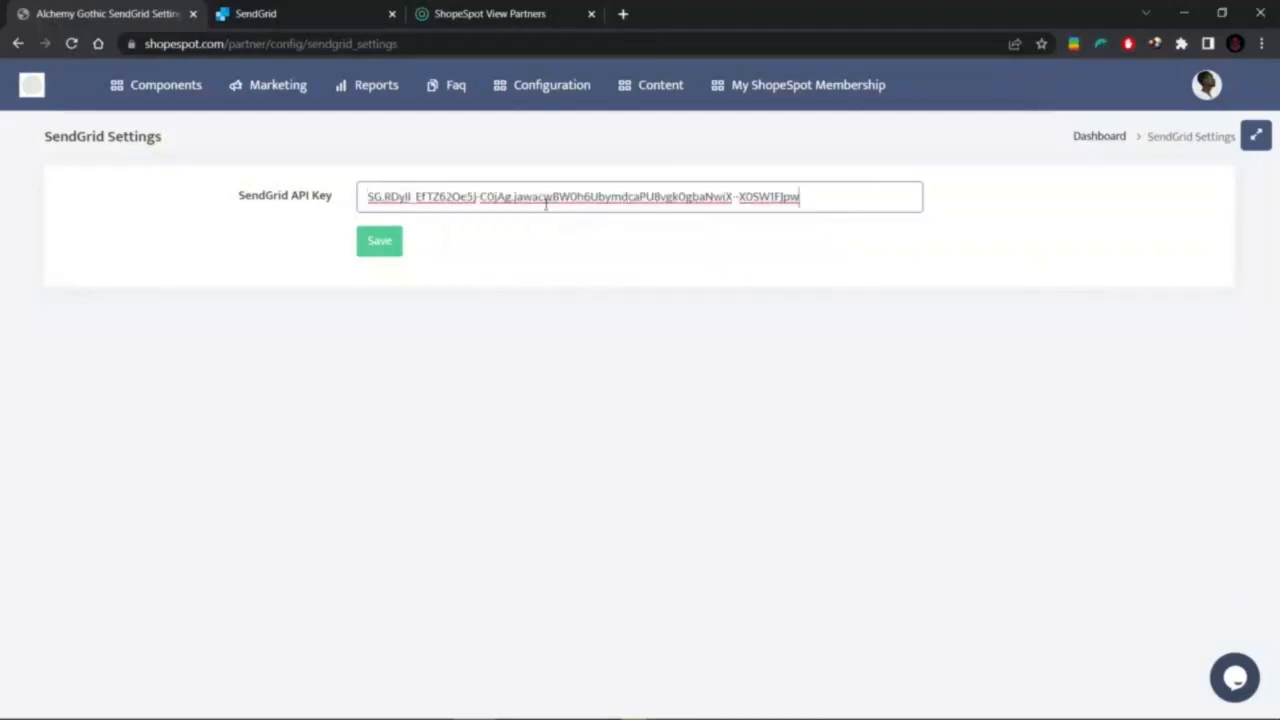
left_click(372, 254)
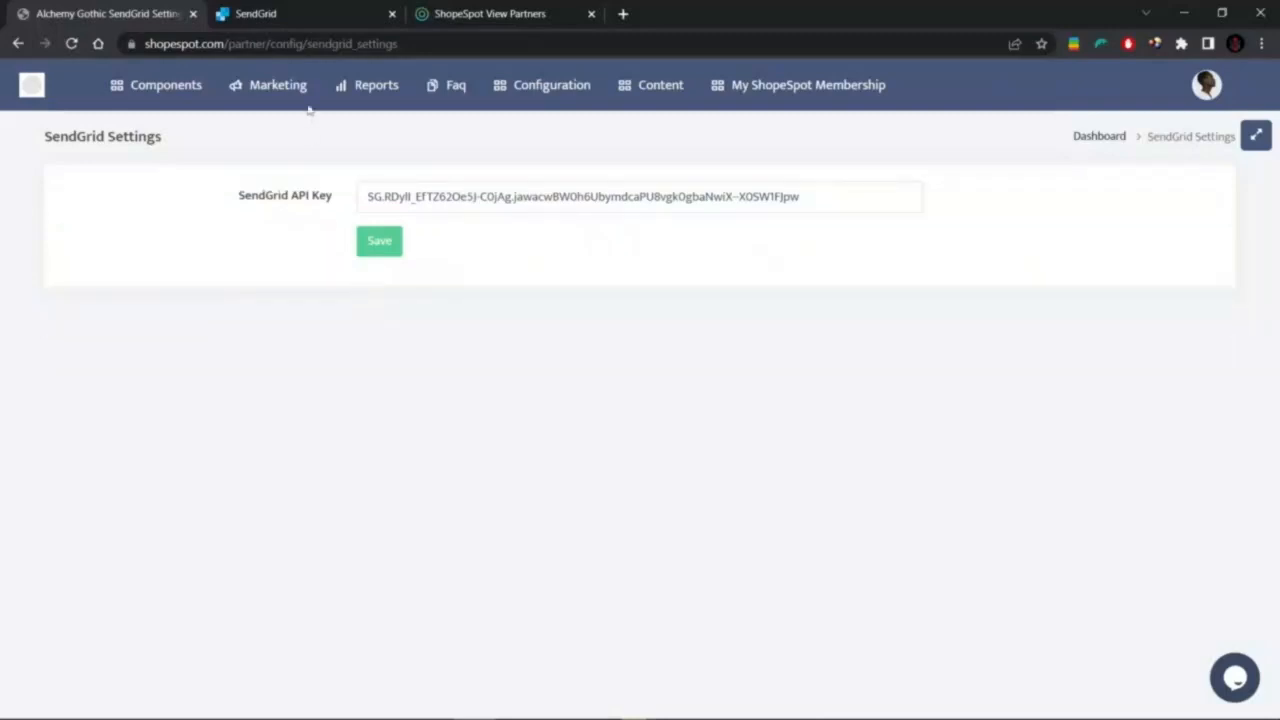
left_click(288, 16)
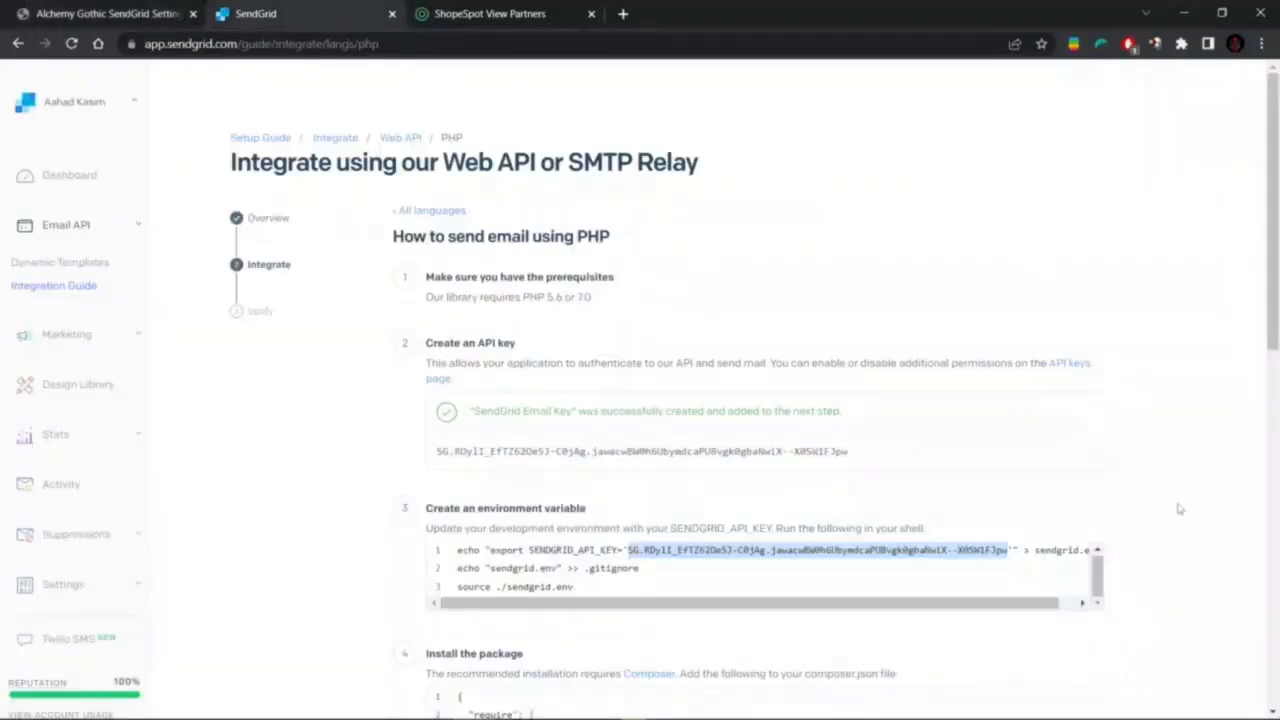
- Tick 'I've integrated the code above' and advance to Next: Verify Integration
scroll(1180, 509, "down", 10)
scroll(1180, 509, "down", 1)
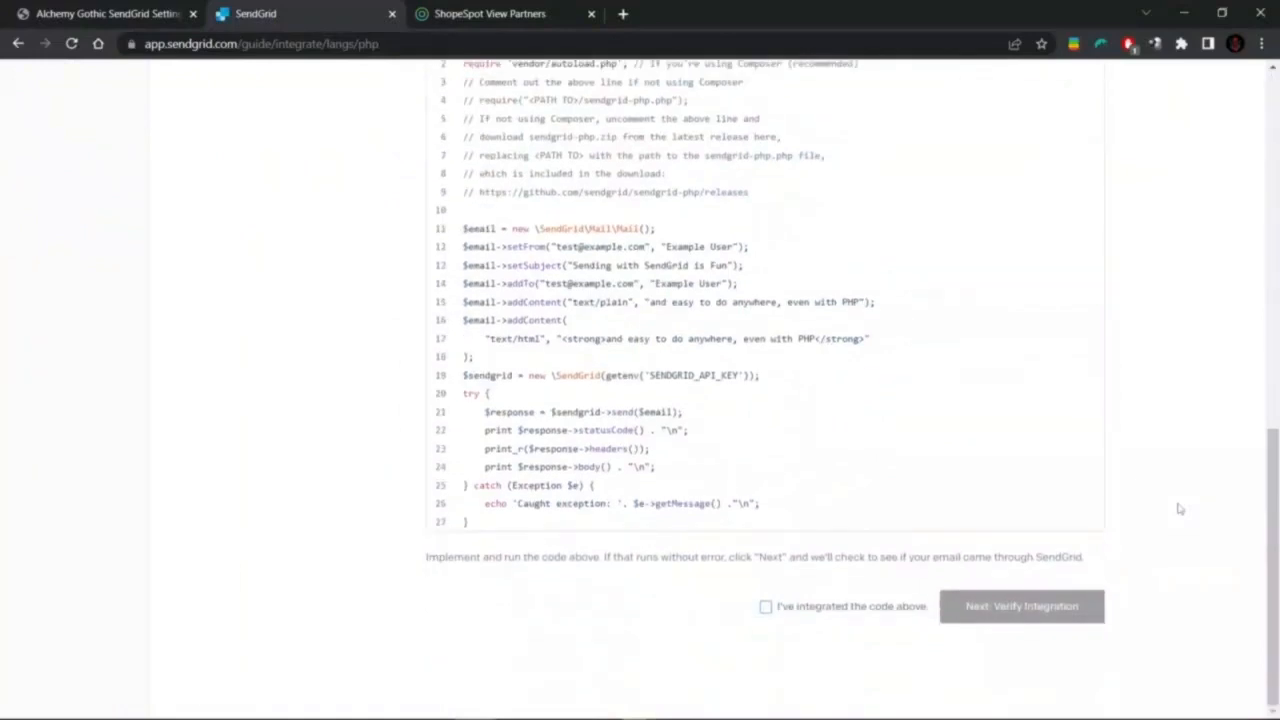
left_click(766, 608)
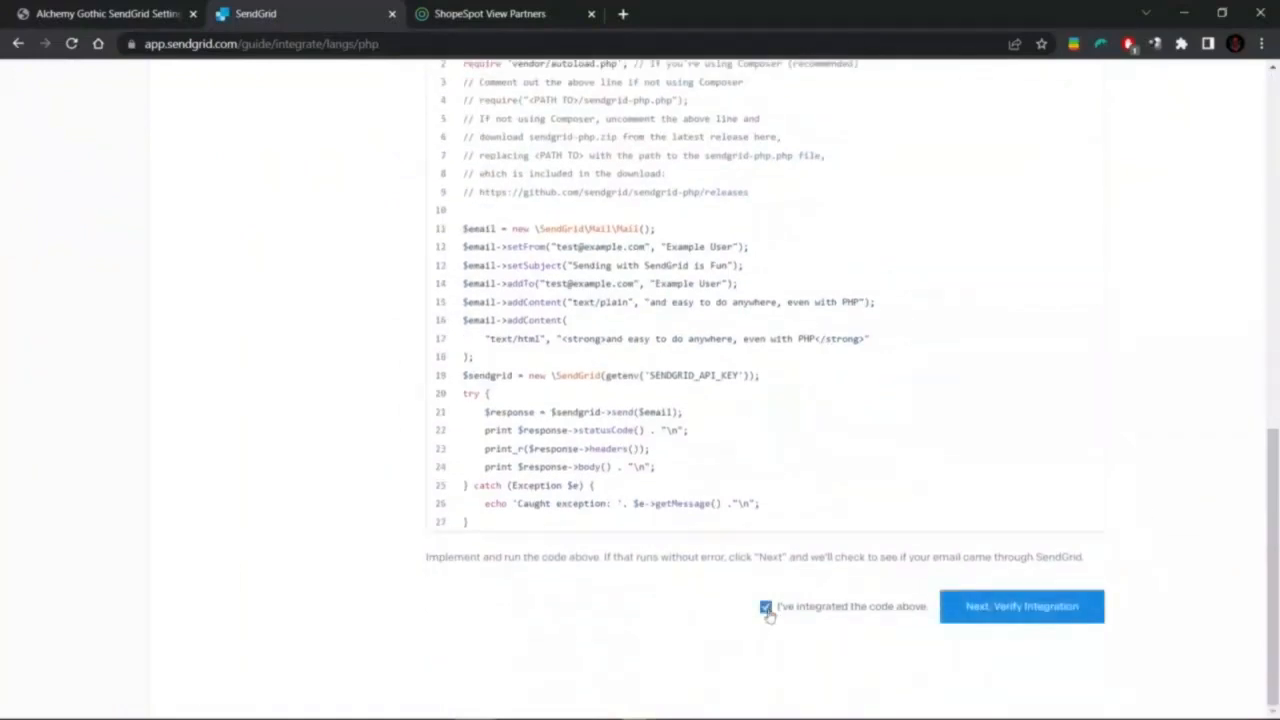
left_click(1043, 612)
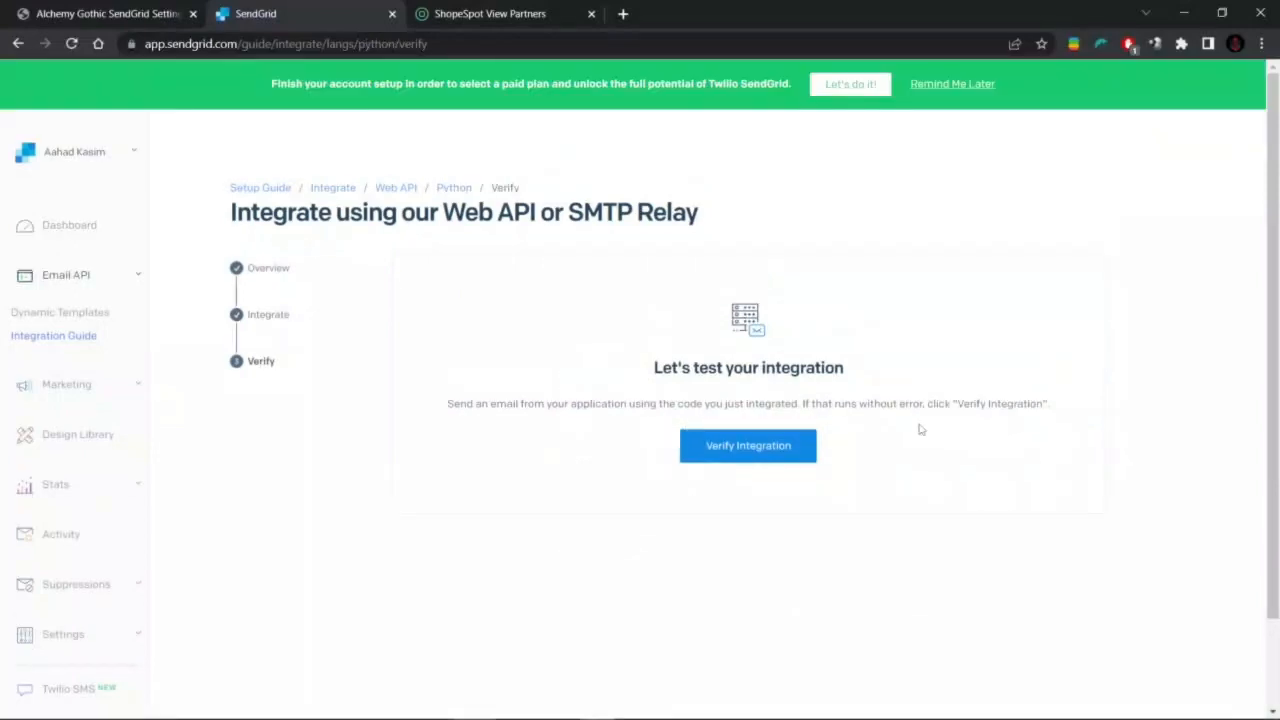
- Add a new email campaign under Marketing > Email Campaigns using the Complete Your Purchase template
left_click(140, 18)
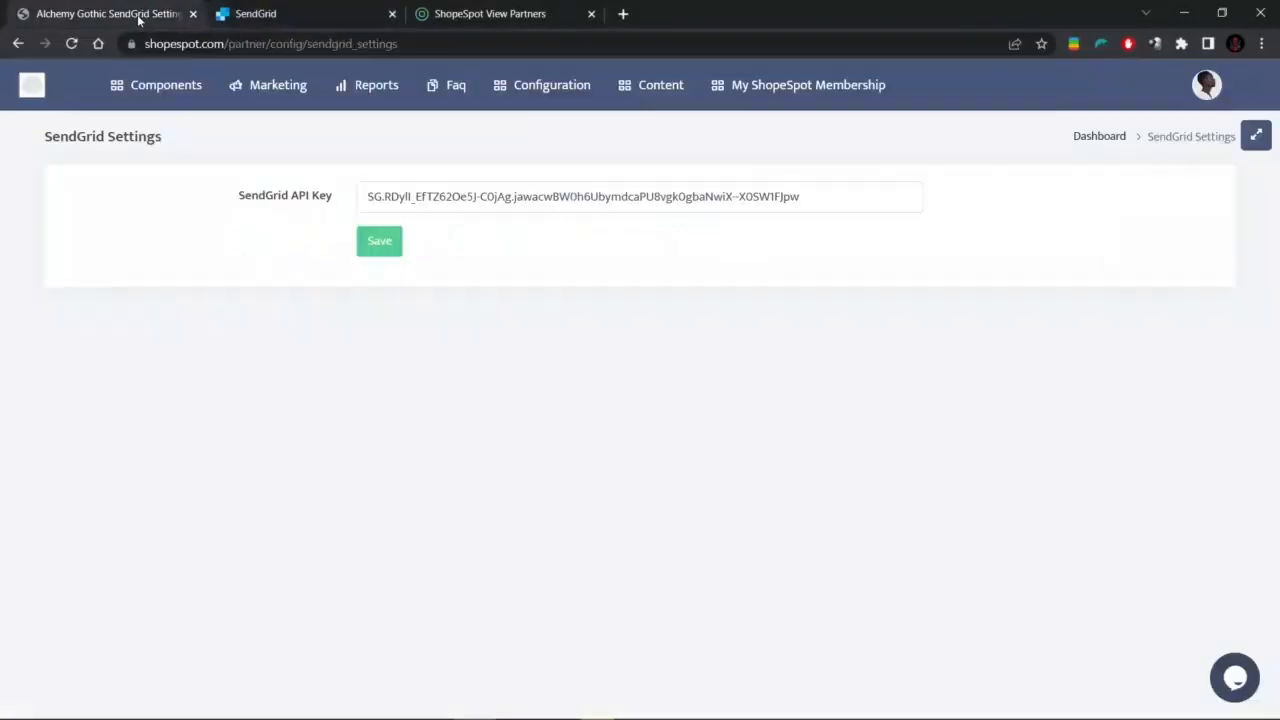
mouse_move(283, 99)
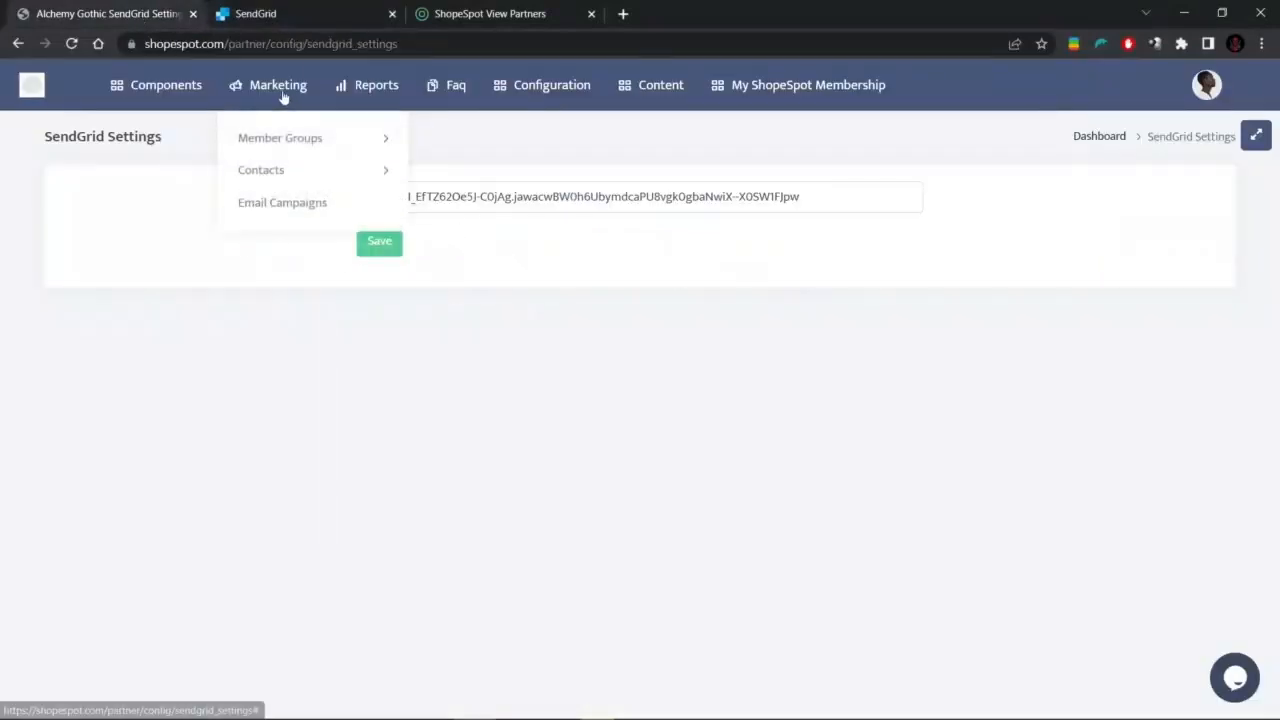
left_click(291, 204)
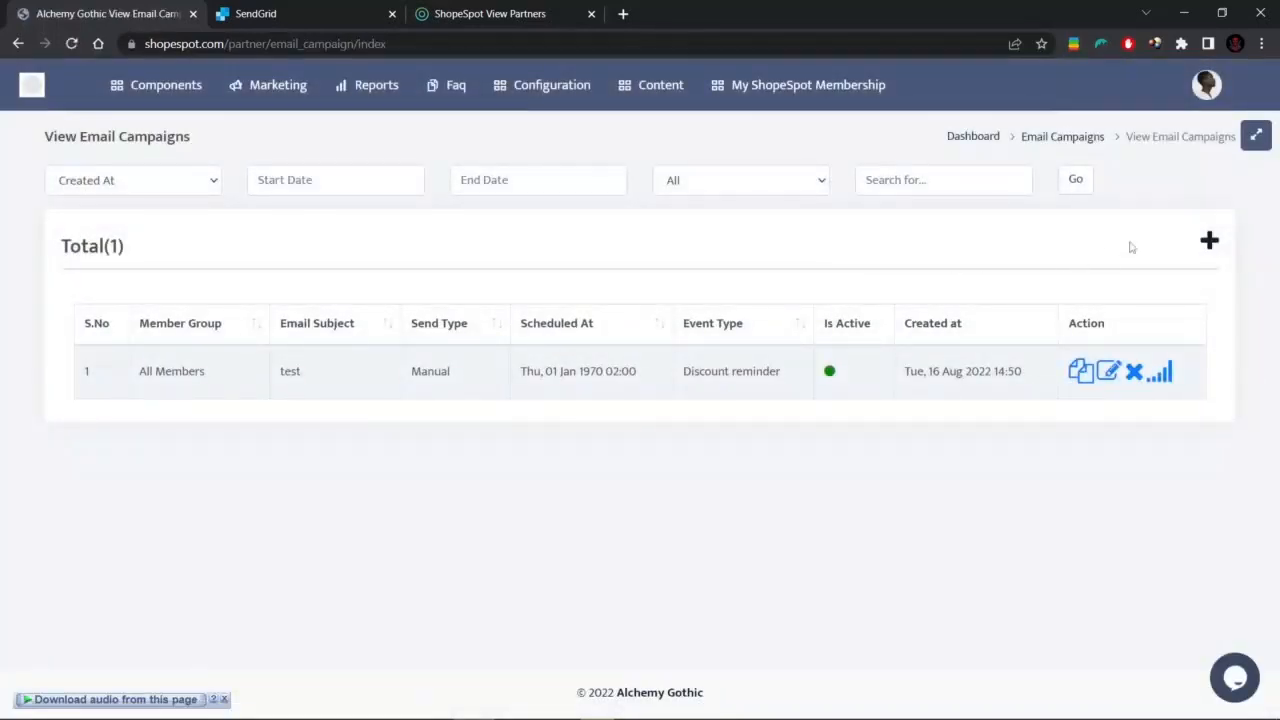
left_click(1208, 242)
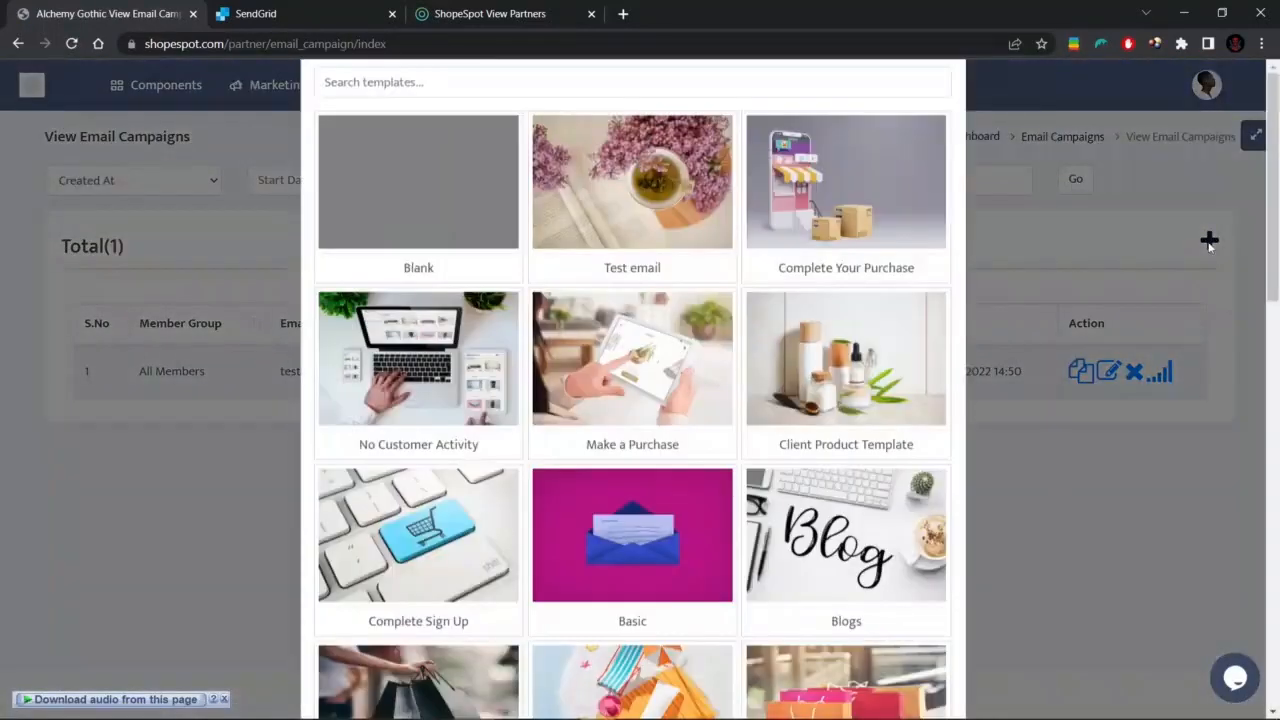
scroll(775, 557, "down", 4)
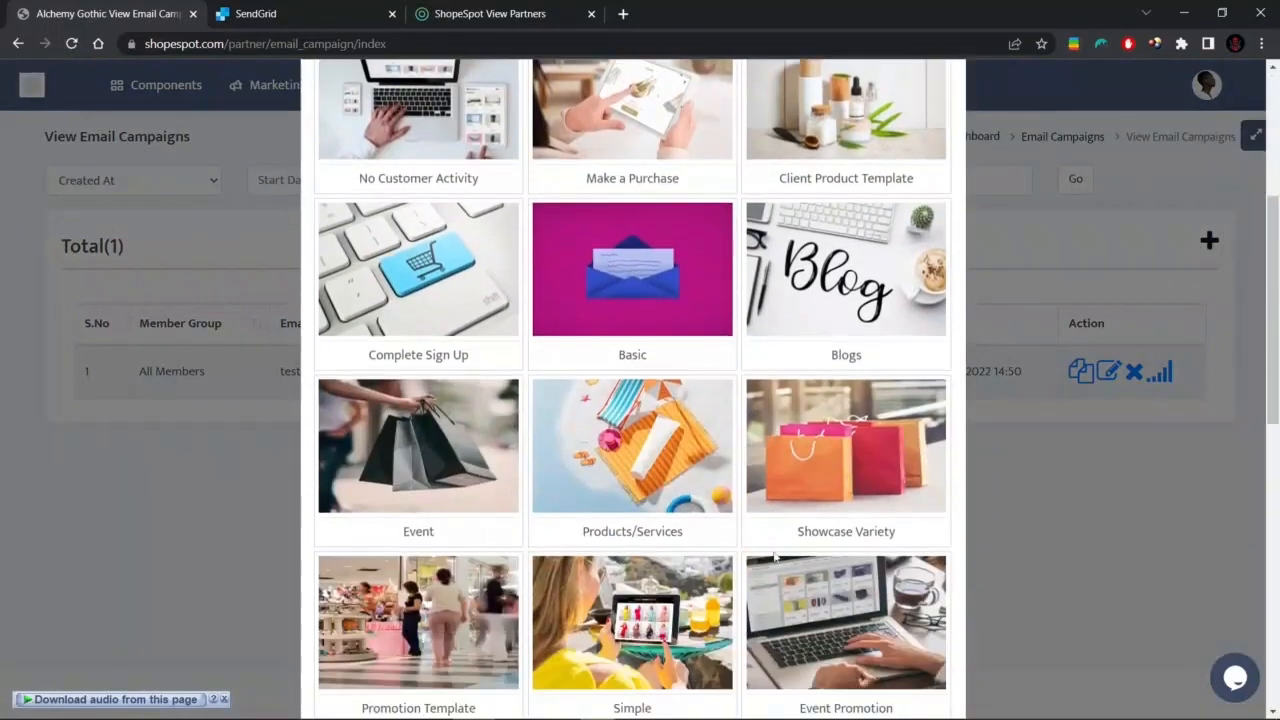
scroll(775, 557, "up", 5)
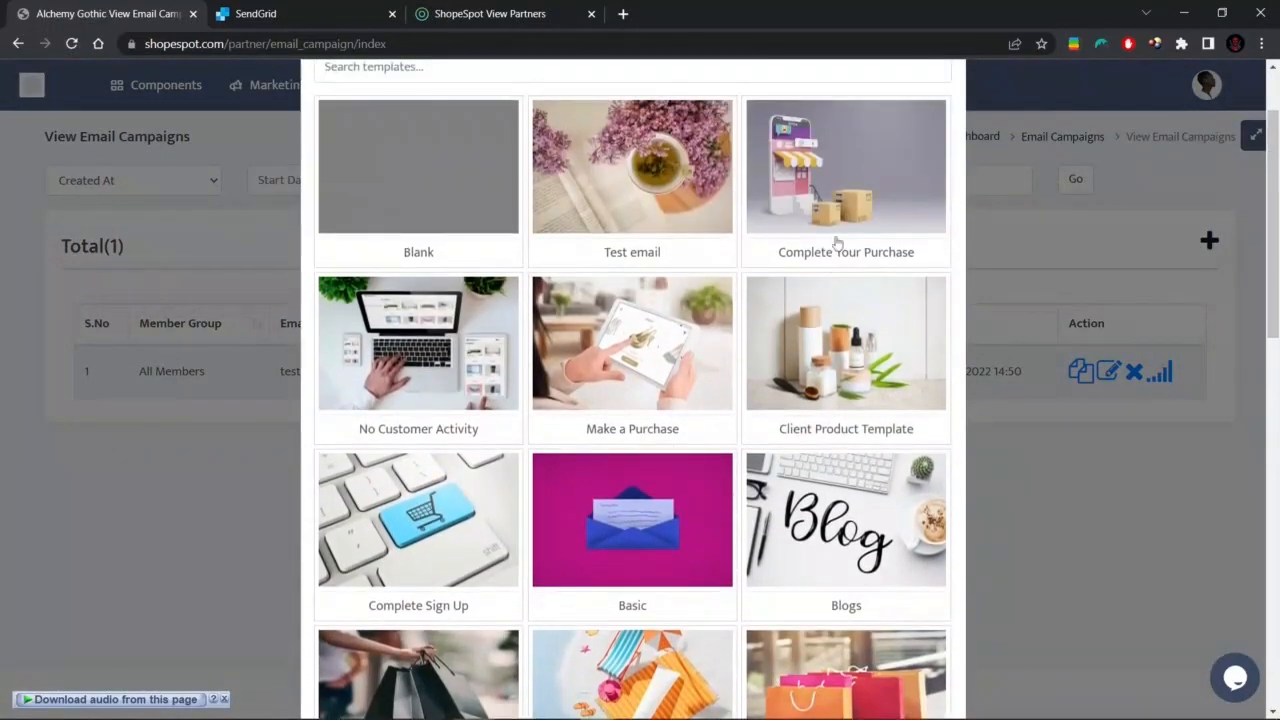
left_click(838, 215)
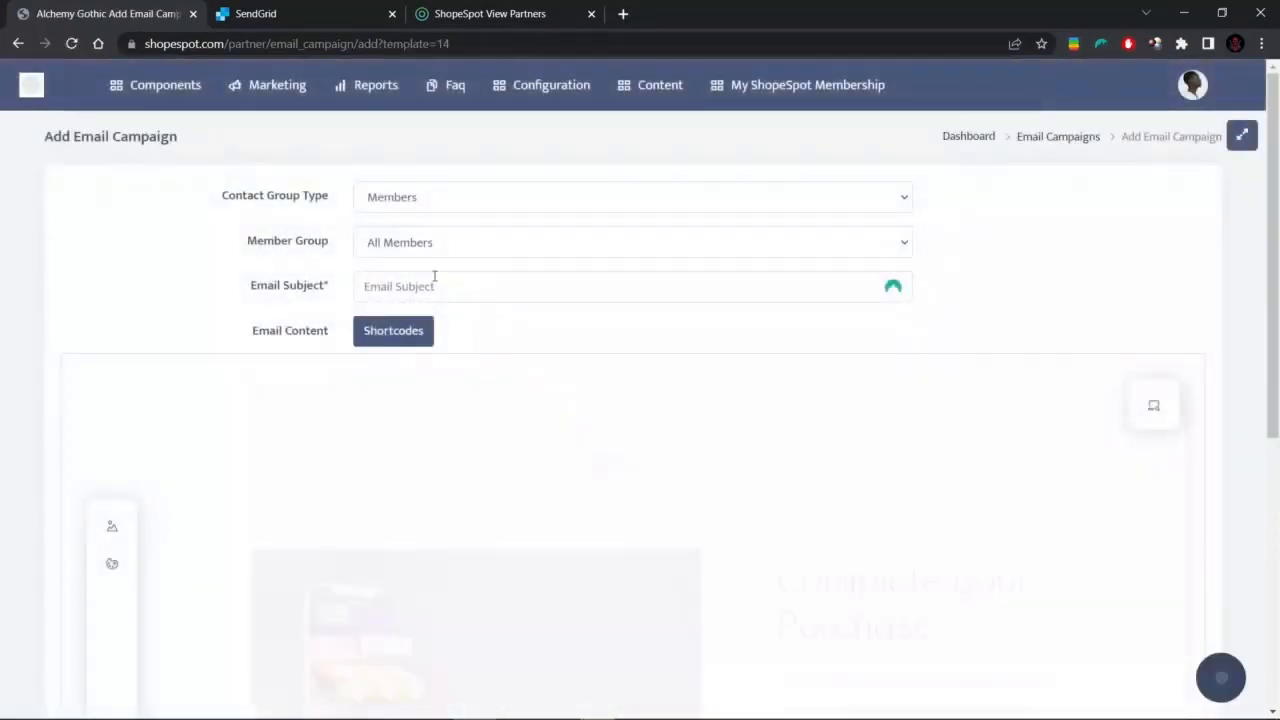
- Enter 'Test Mail' as the email subject and submit the new campaign
left_click(435, 280)
type("Te")
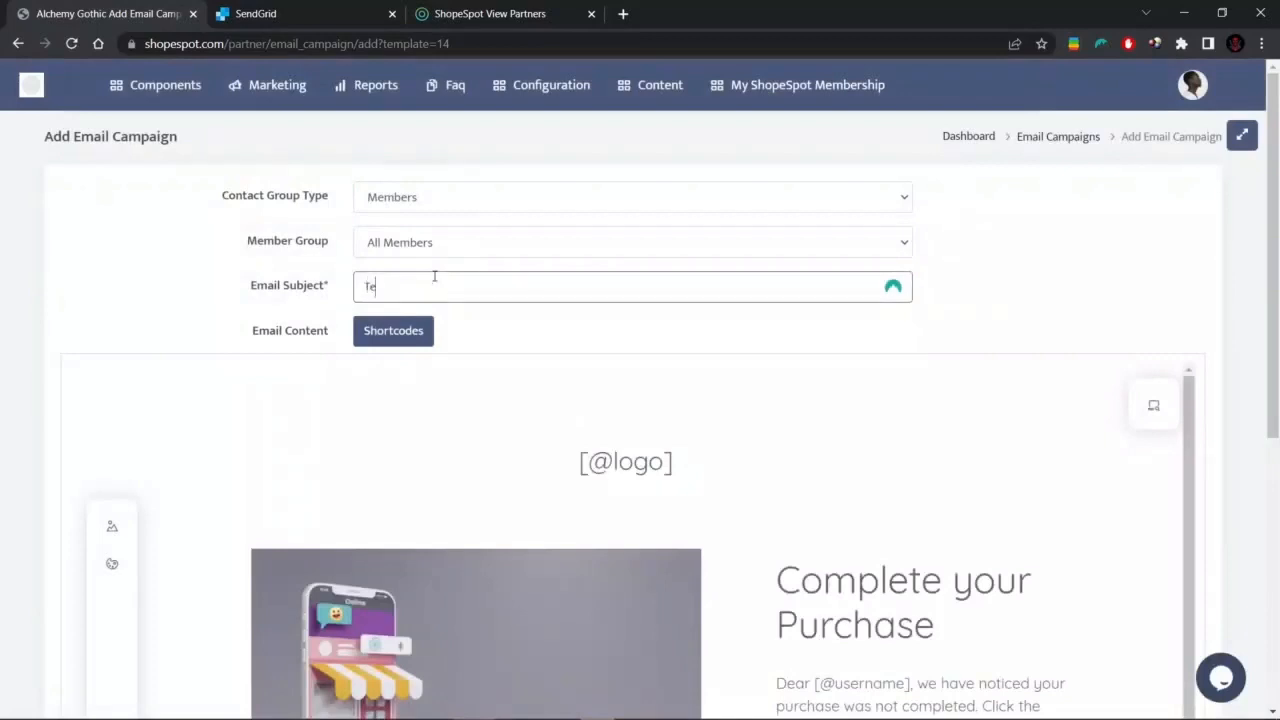
type("st Mail")
scroll(1250, 471, "down", 5)
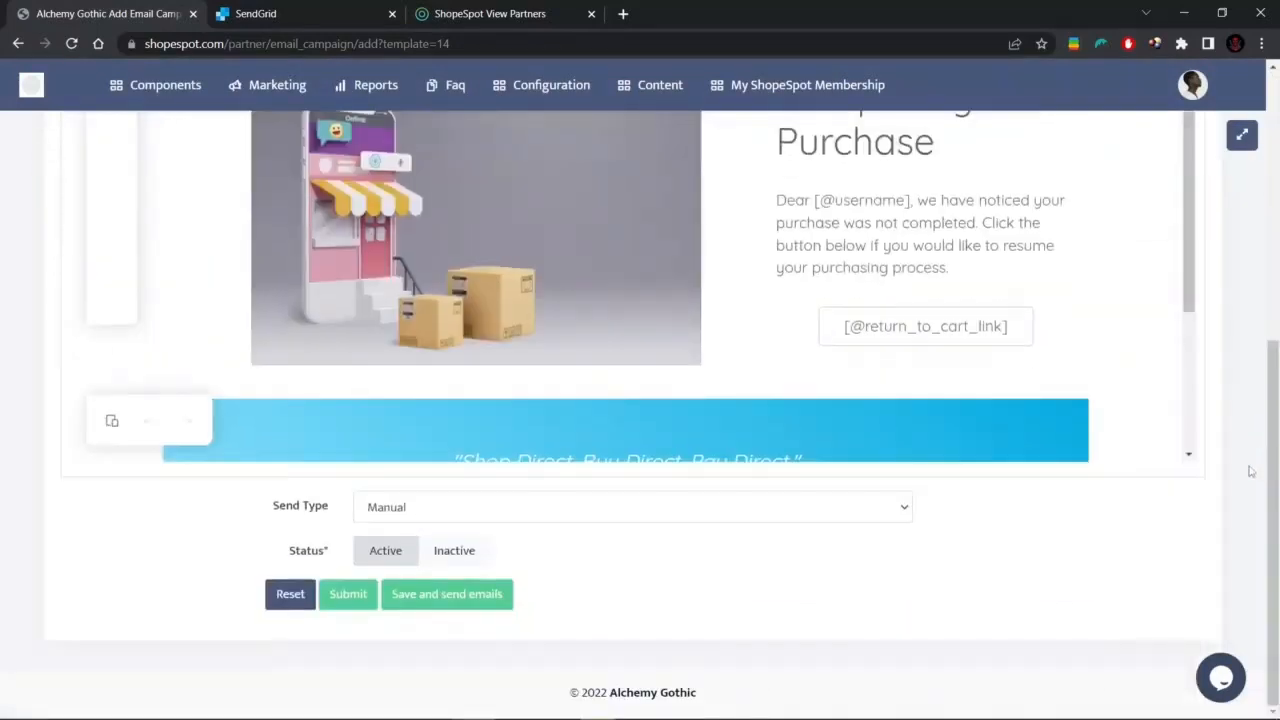
left_click(348, 608)
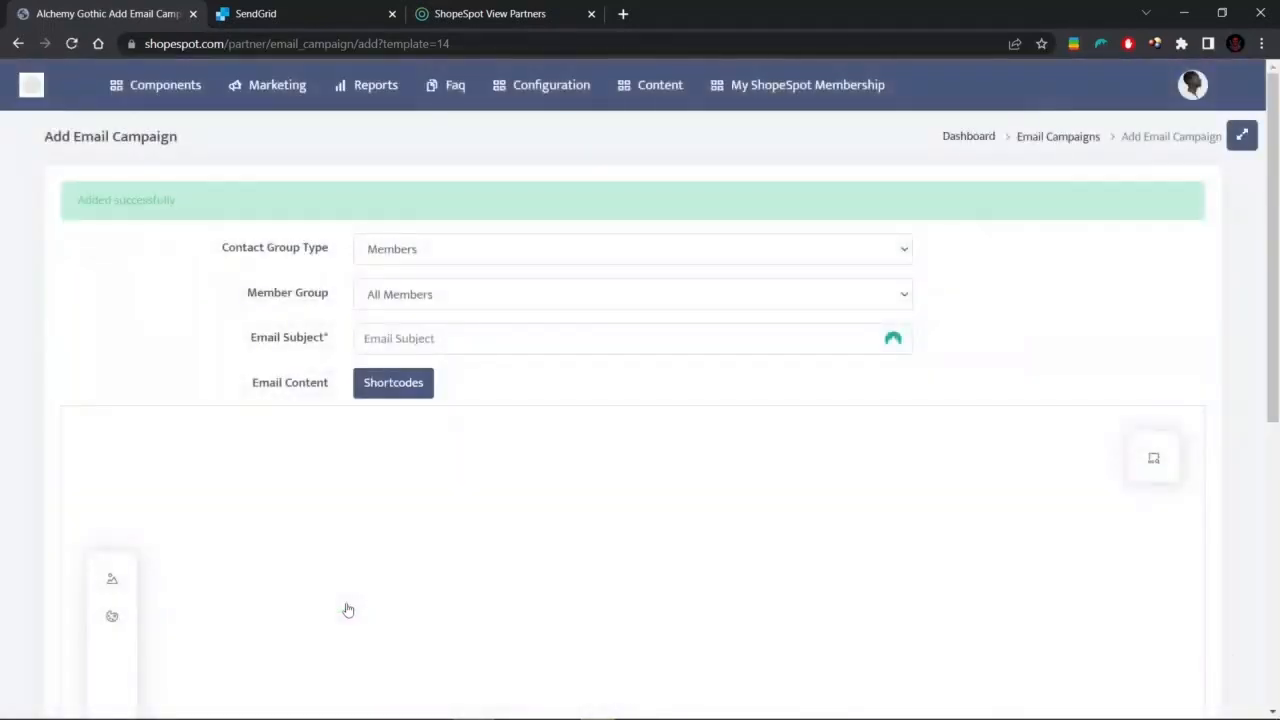
- From Marketing > Email Campaigns, edit the Test Mail campaign and bring up its Test Email form
mouse_move(272, 98)
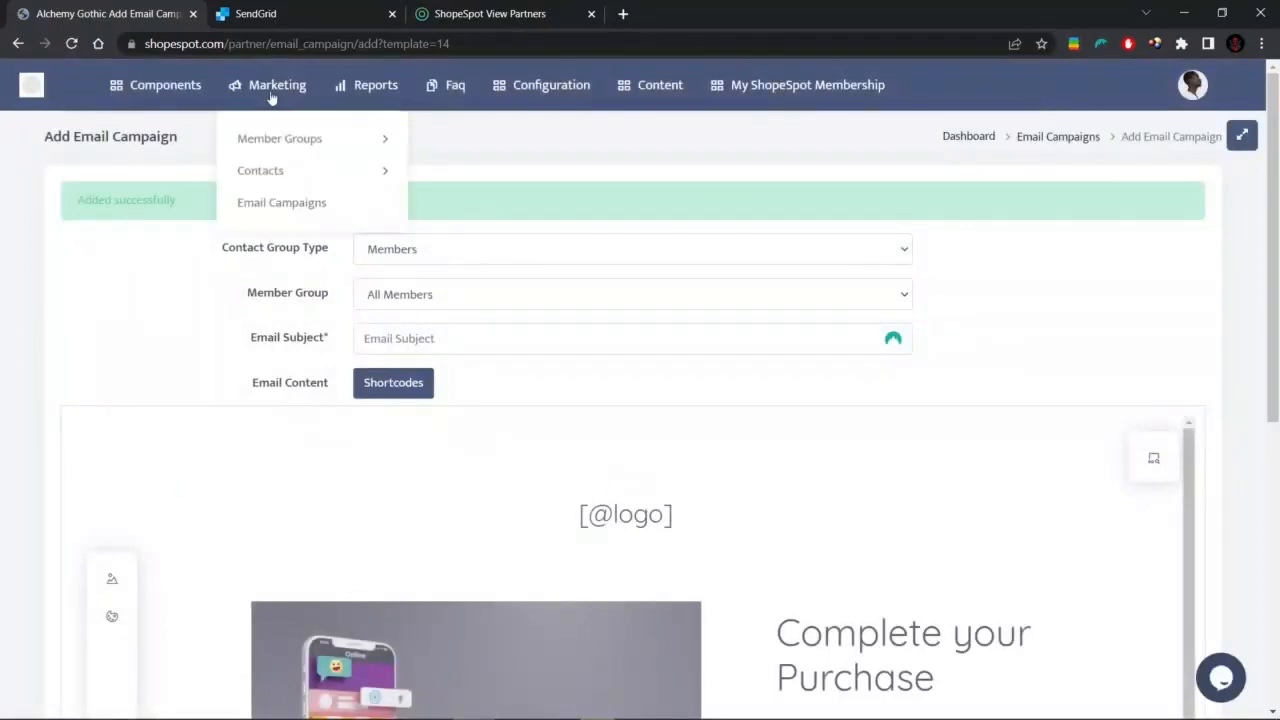
left_click(268, 212)
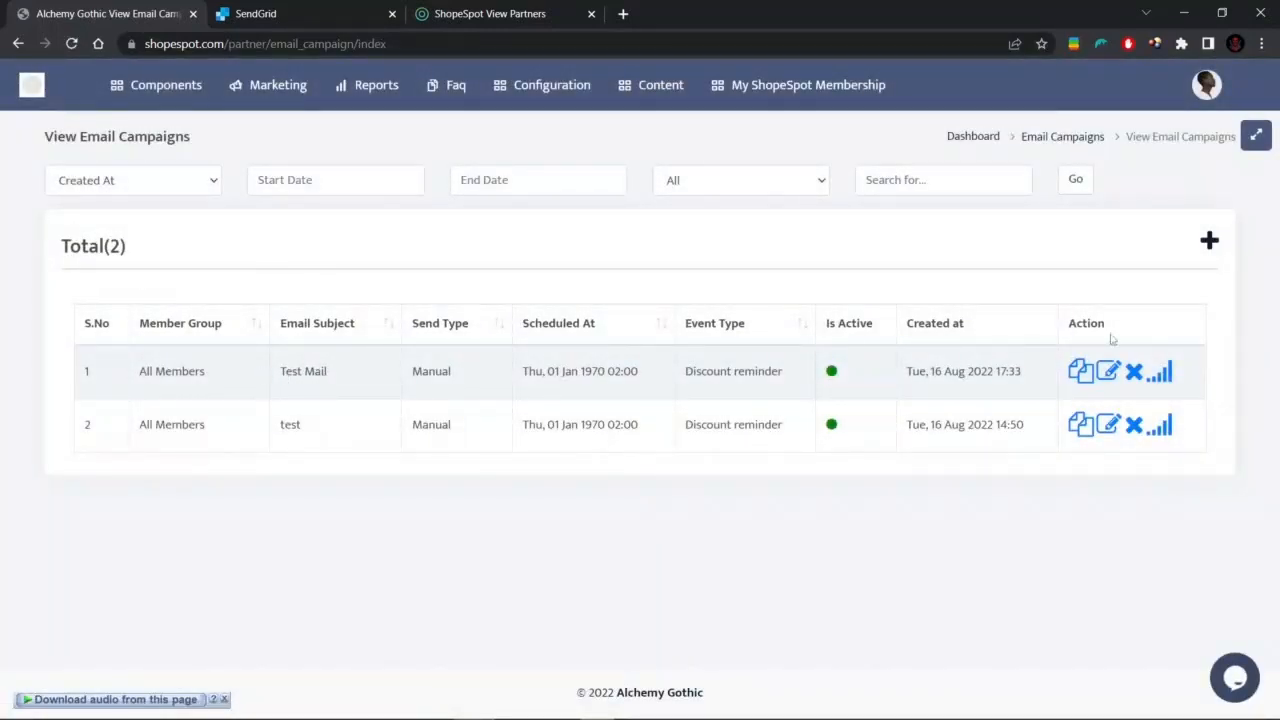
left_click(1104, 372)
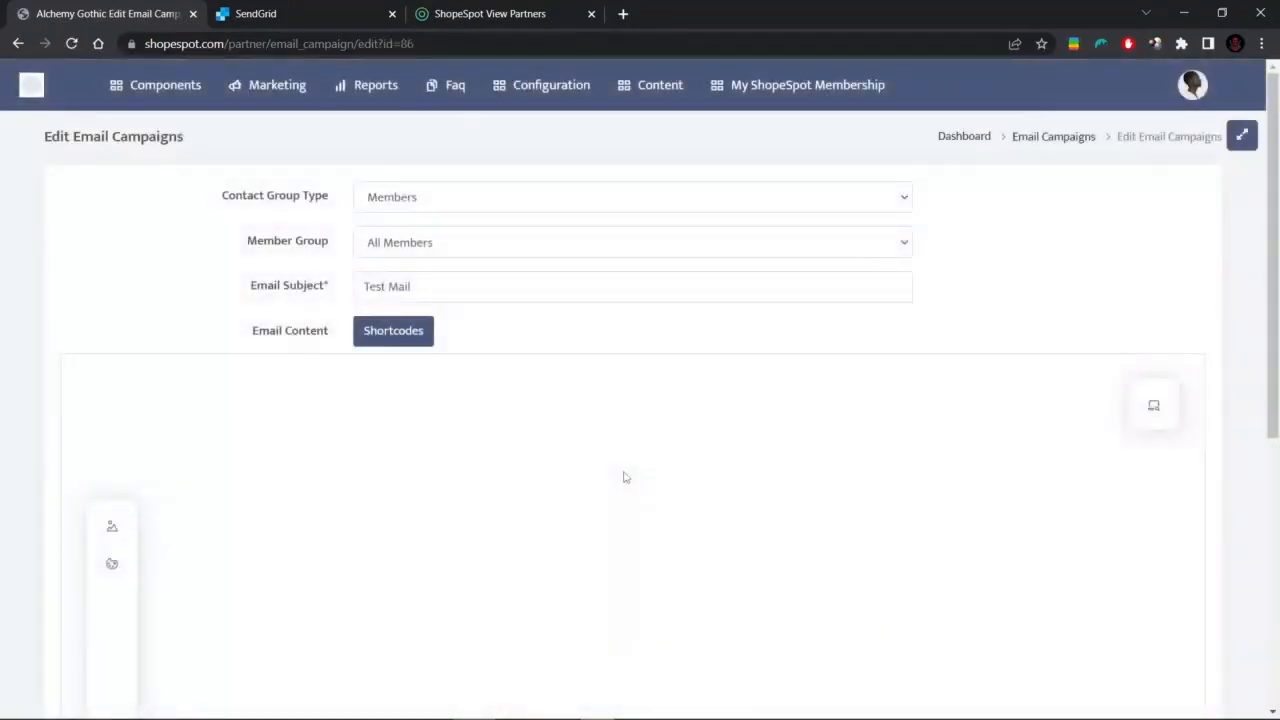
scroll(624, 477, "down", 5)
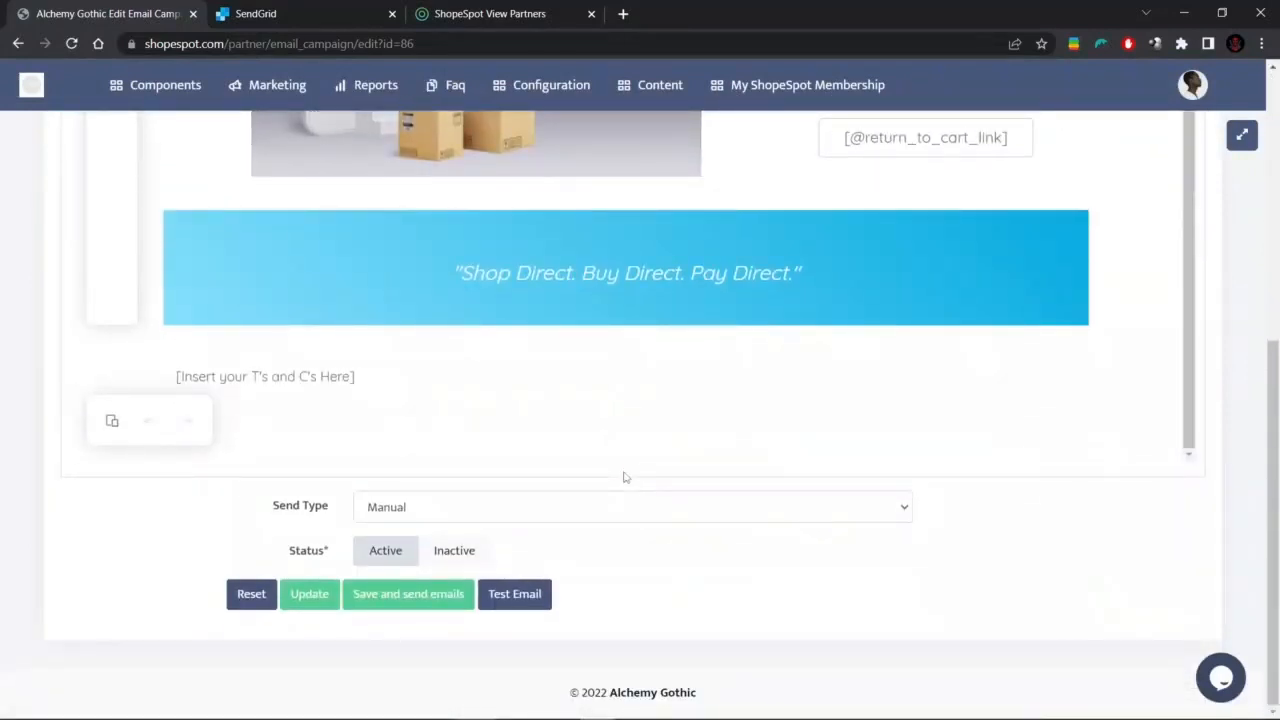
left_click(520, 604)
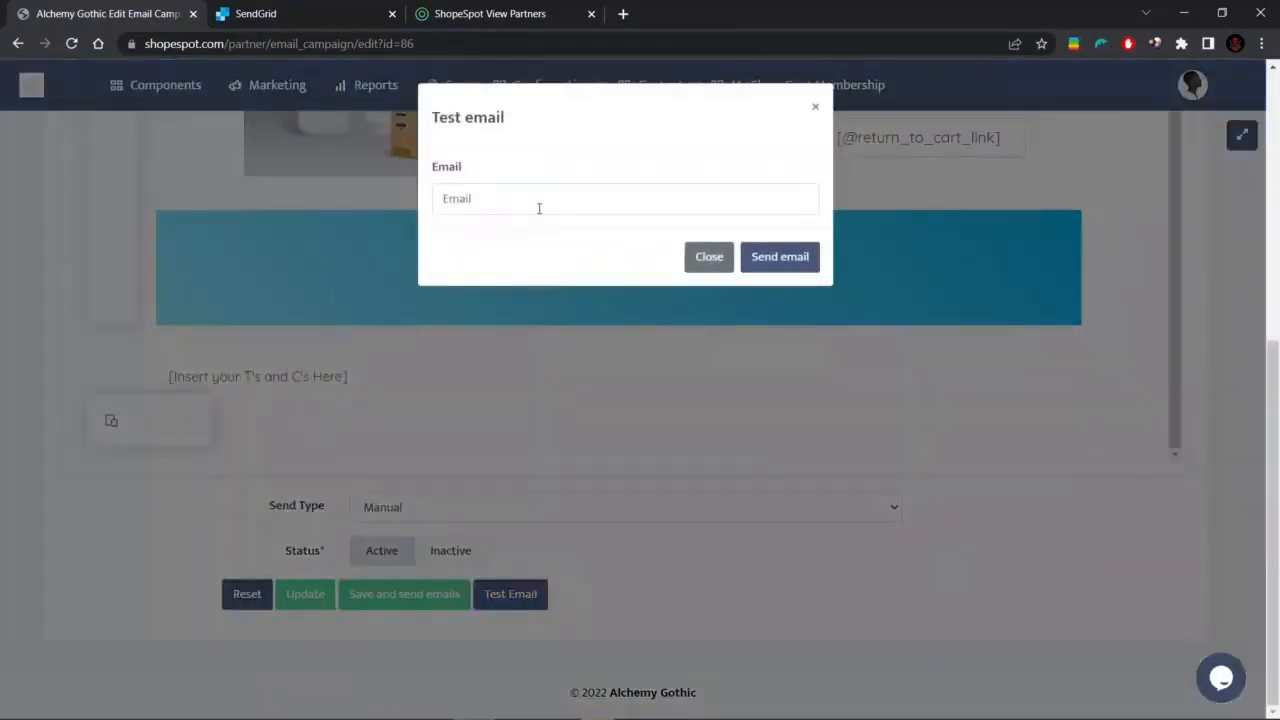
- Send the test email to the autofilled recipient address and dismiss the sent-successfully alert
left_click(526, 205)
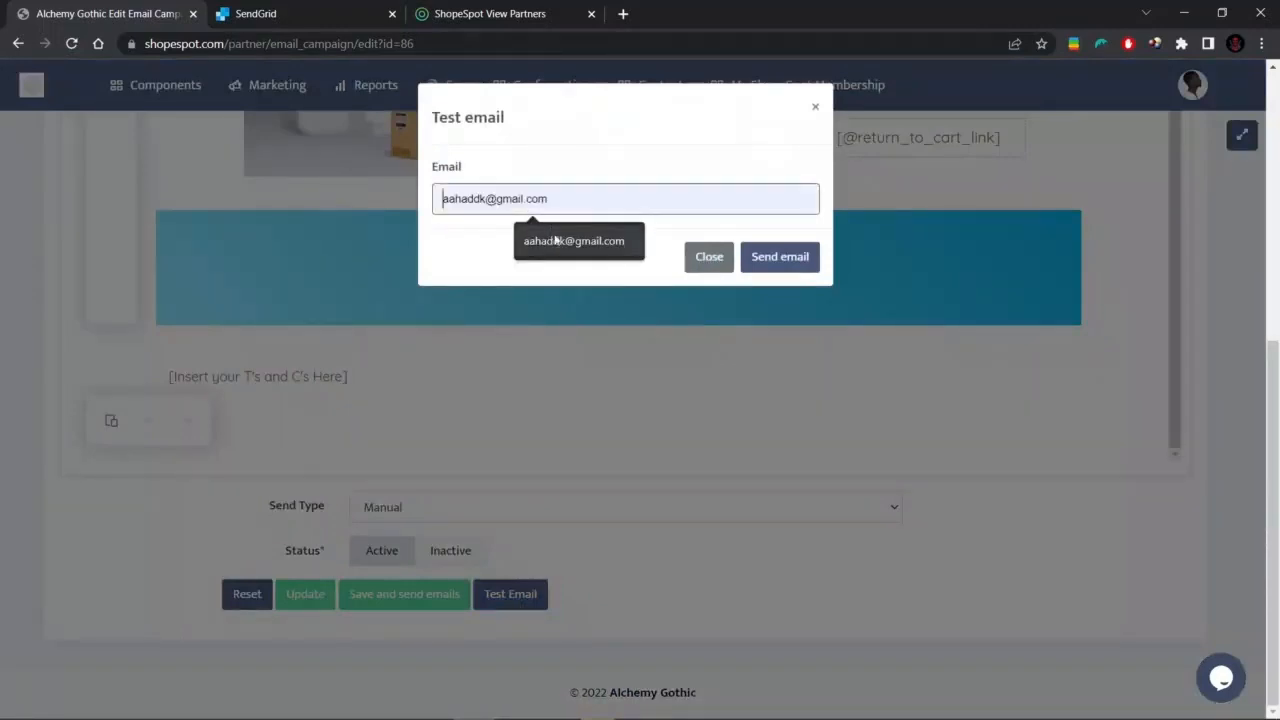
left_click(559, 245)
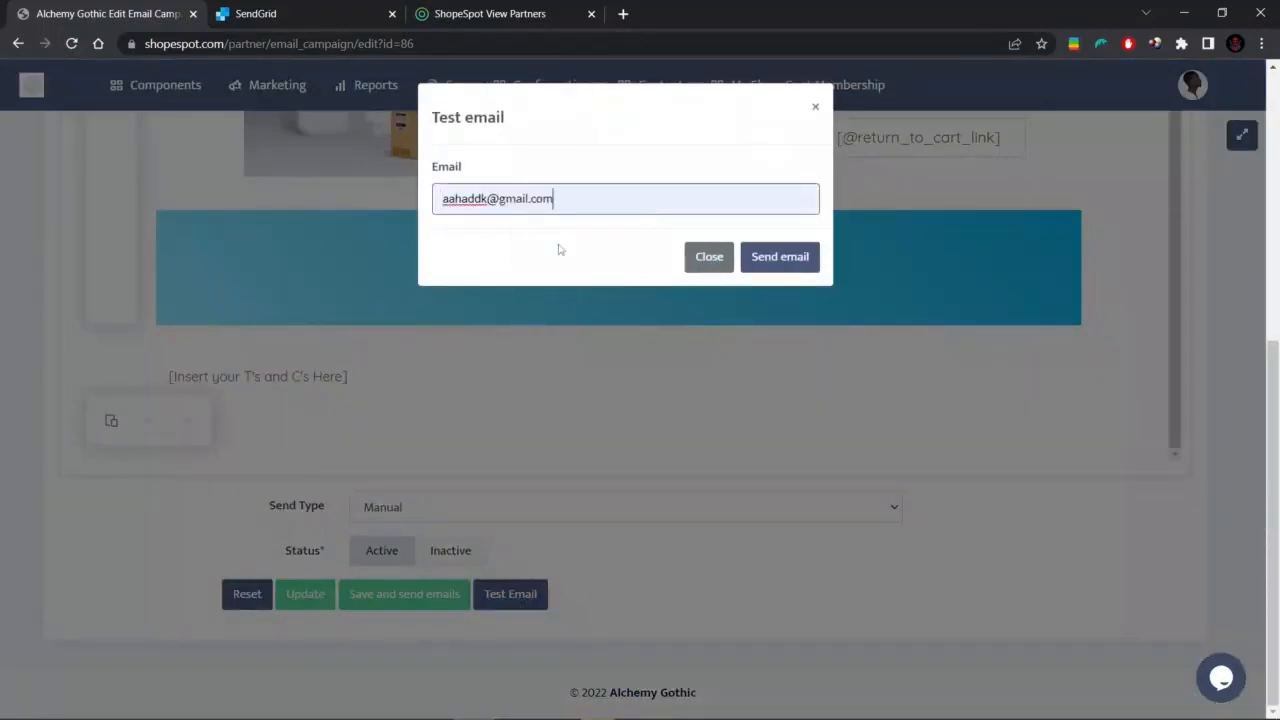
left_click(767, 260)
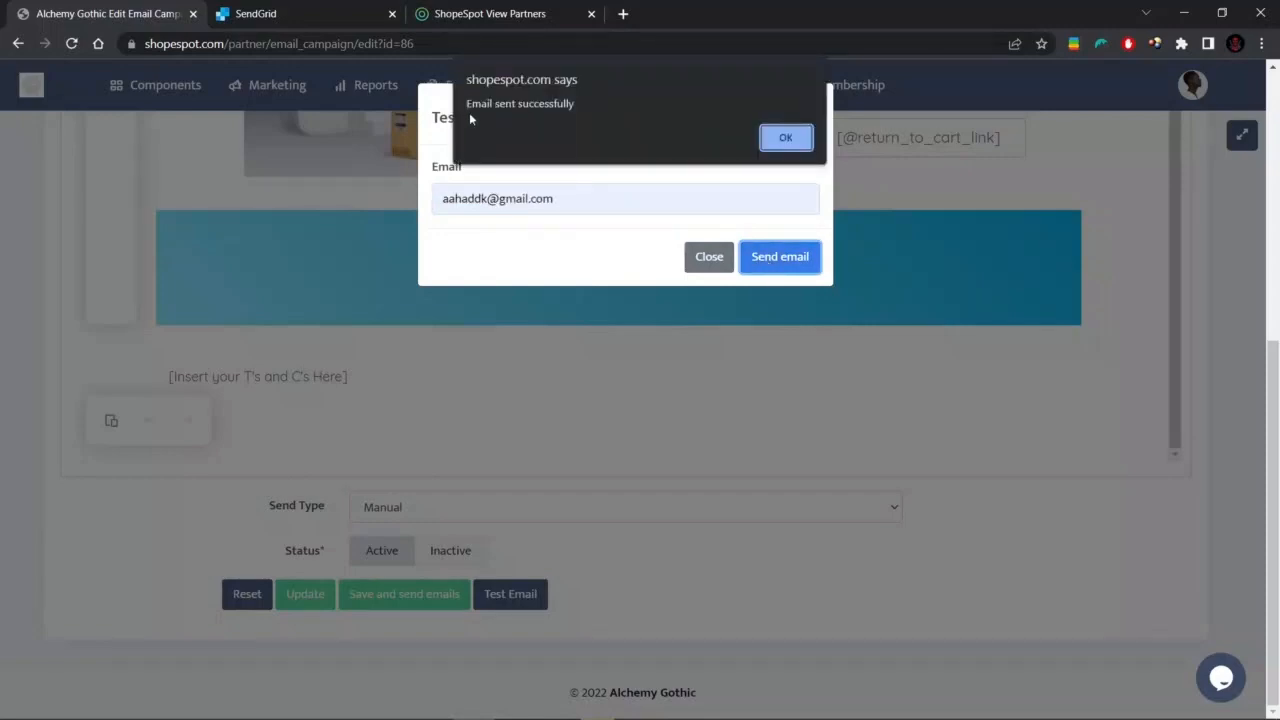
left_click(779, 138)
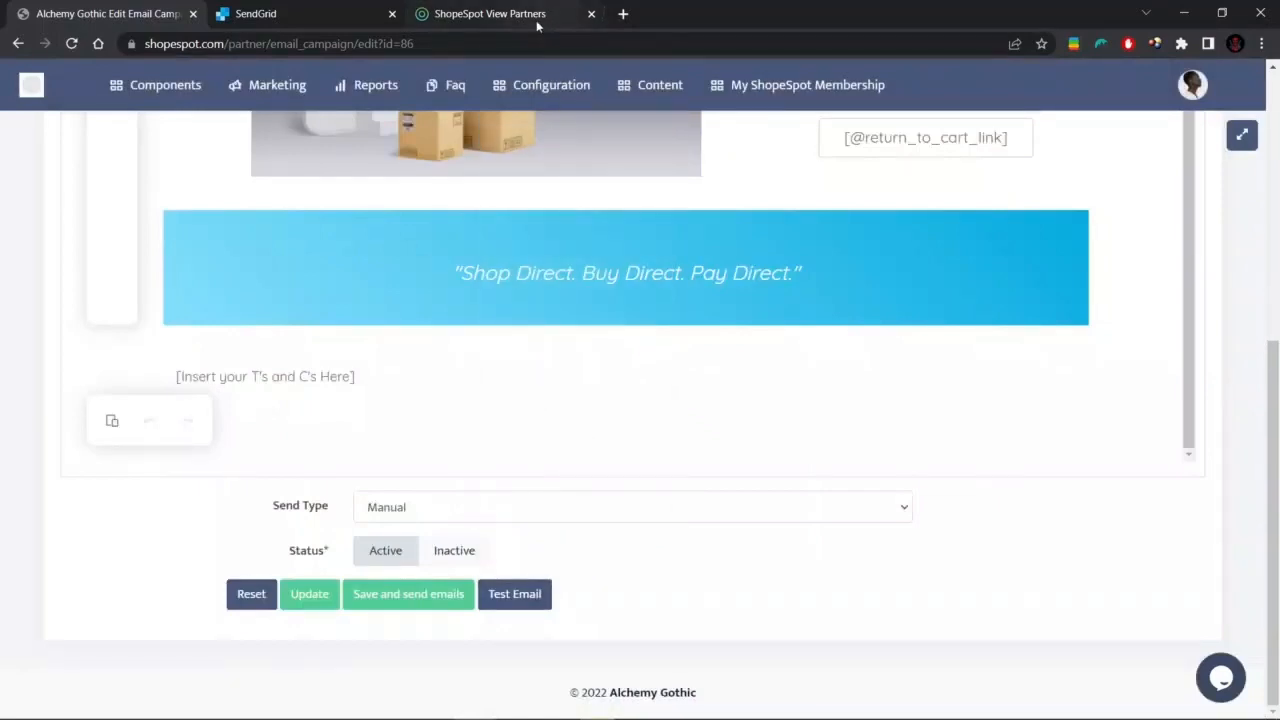
- Back in SendGrid's integration guide, run Verify Integration to check the test email arrived
left_click(318, 12)
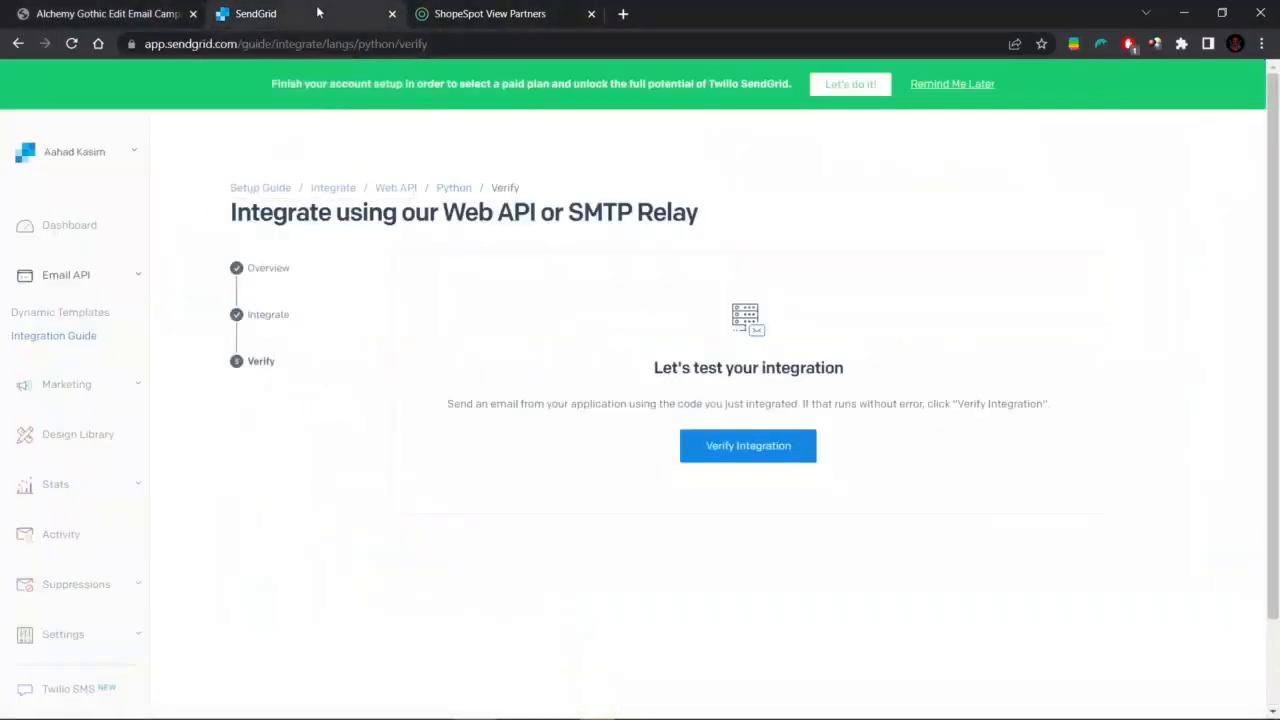
left_click(727, 455)
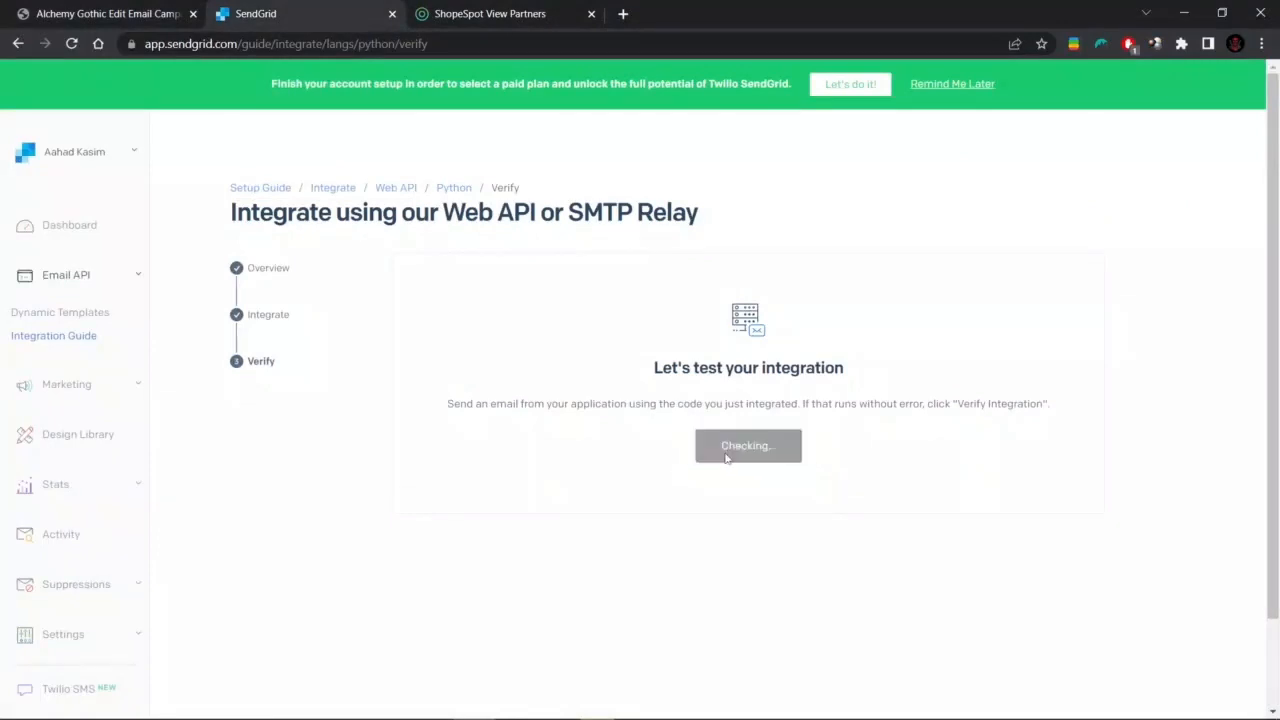